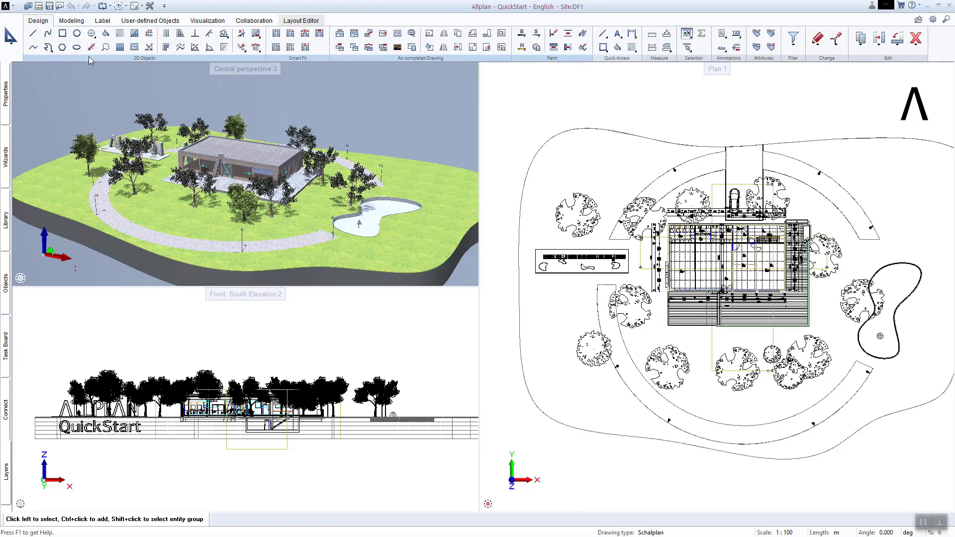
Step: Open the project's drawing file selection and deactivate drawing files 5, 6, 7 and 8 of the General level
click(39, 7)
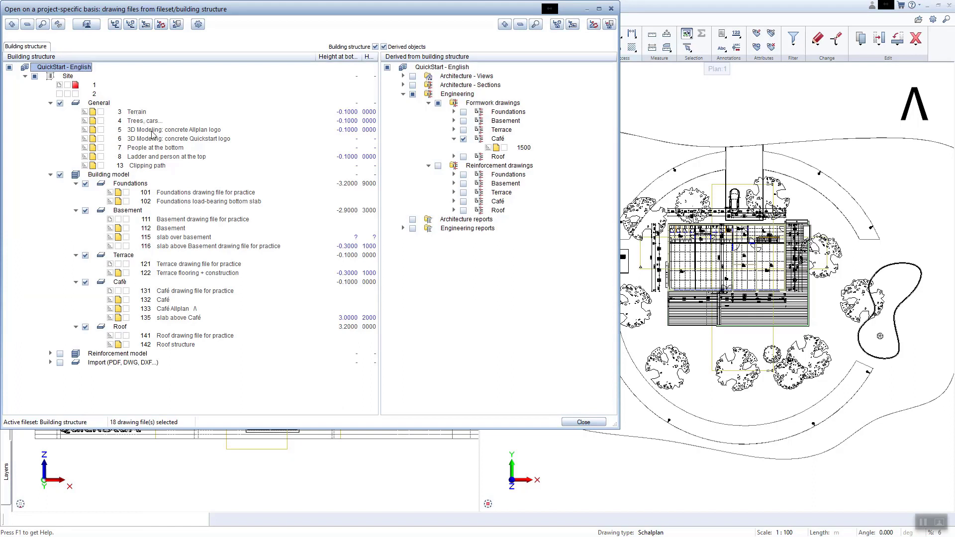
click(92, 148)
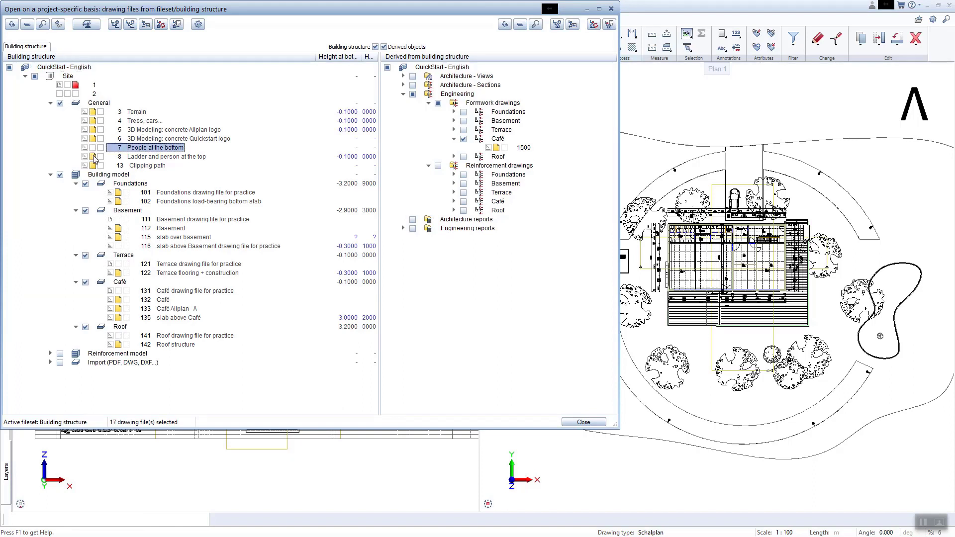
click(94, 157)
click(93, 140)
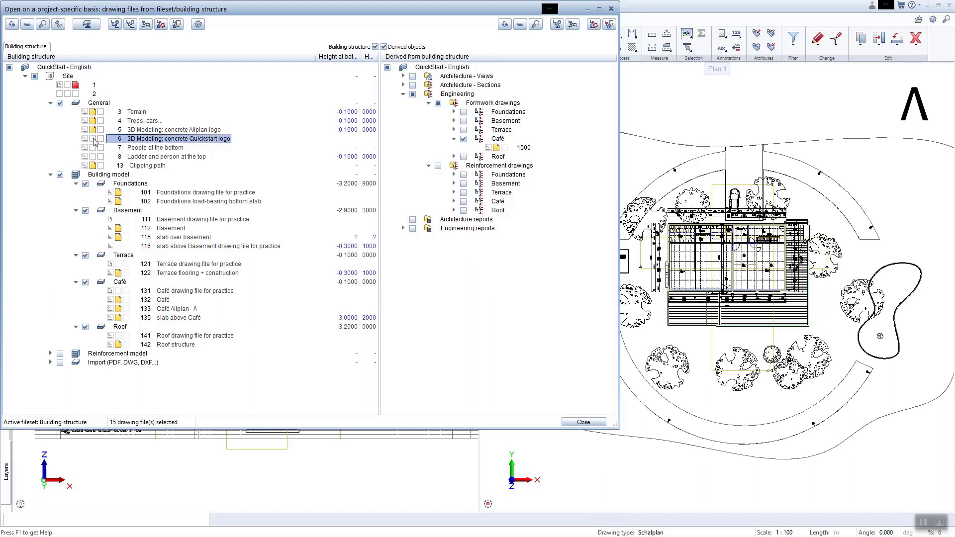
click(93, 130)
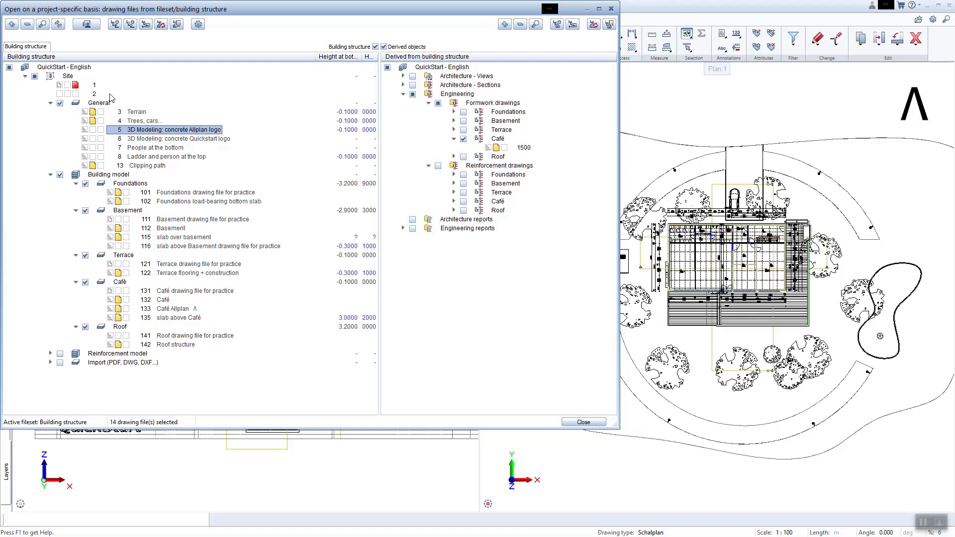
Step: Load the building structure favorite "Lesson 8 - Structure only.xml" and close the drawing file selection
right_click(77, 69)
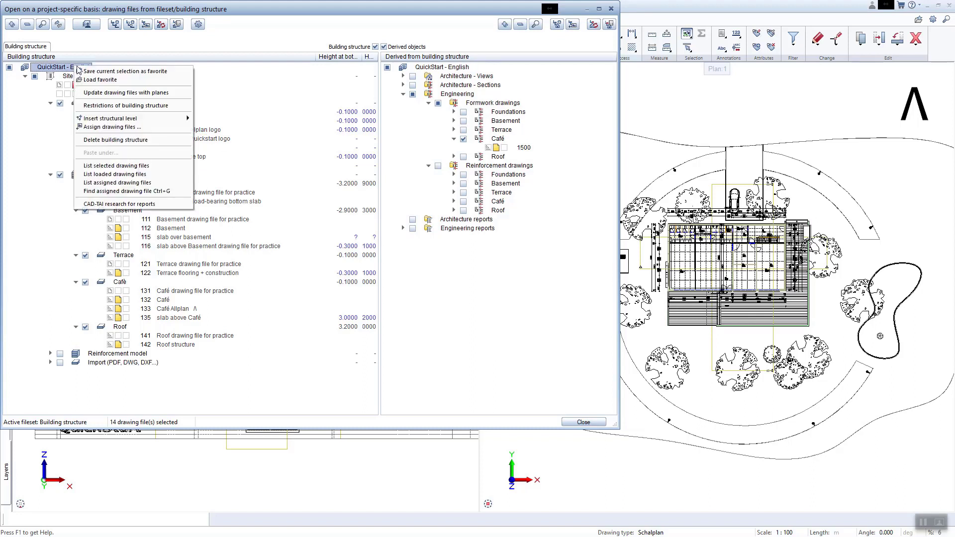
click(119, 81)
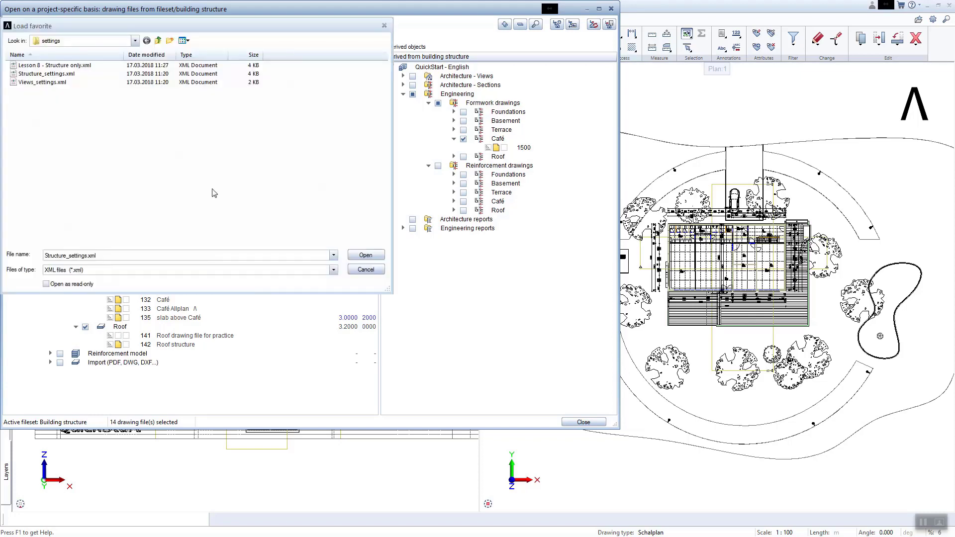
click(95, 66)
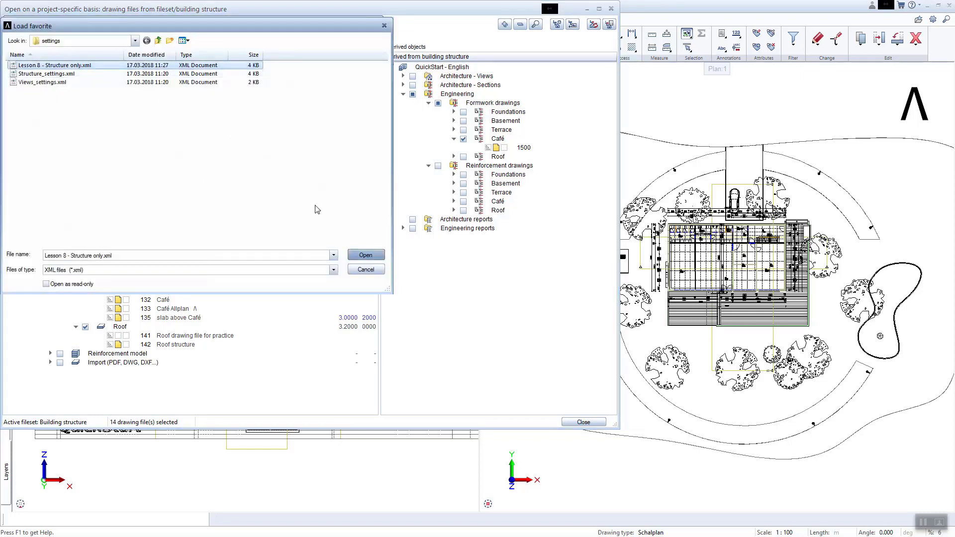
click(365, 255)
click(573, 421)
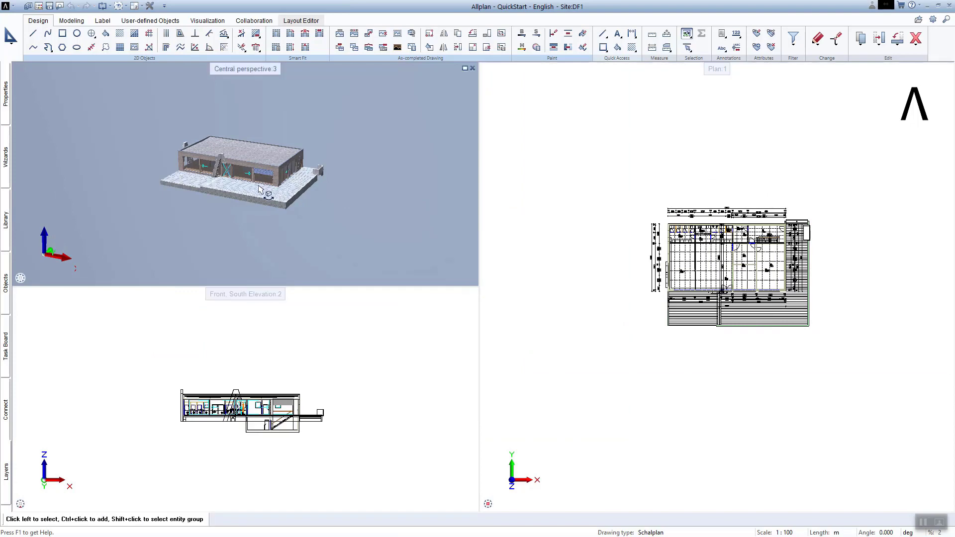
Step: Fit the building into the viewports and examine the café's front and terrace at close range in the perspective view
middle_click(258, 186)
middle_click(258, 185)
middle_click(587, 246)
middle_click(587, 246)
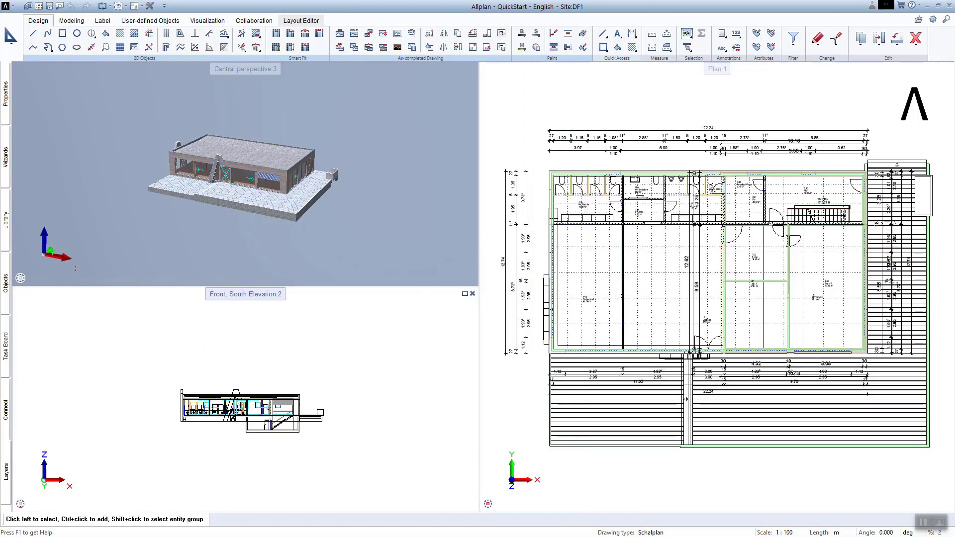
middle_click(326, 353)
middle_click(326, 353)
scroll(238, 171, up, 1)
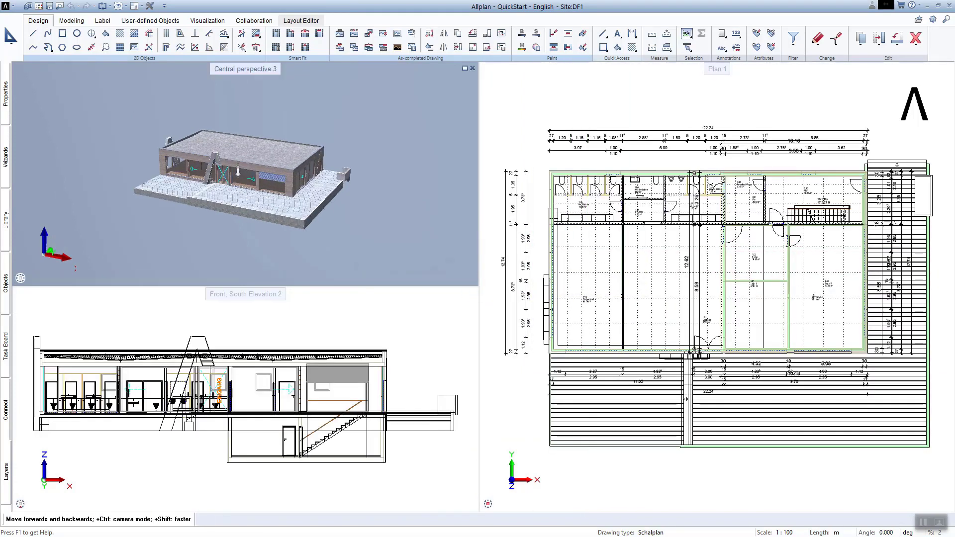
right_drag(238, 167, 240, 96)
drag(320, 94, 22, 146)
middle_drag(135, 148, 171, 146)
right_drag(172, 143, 172, 170)
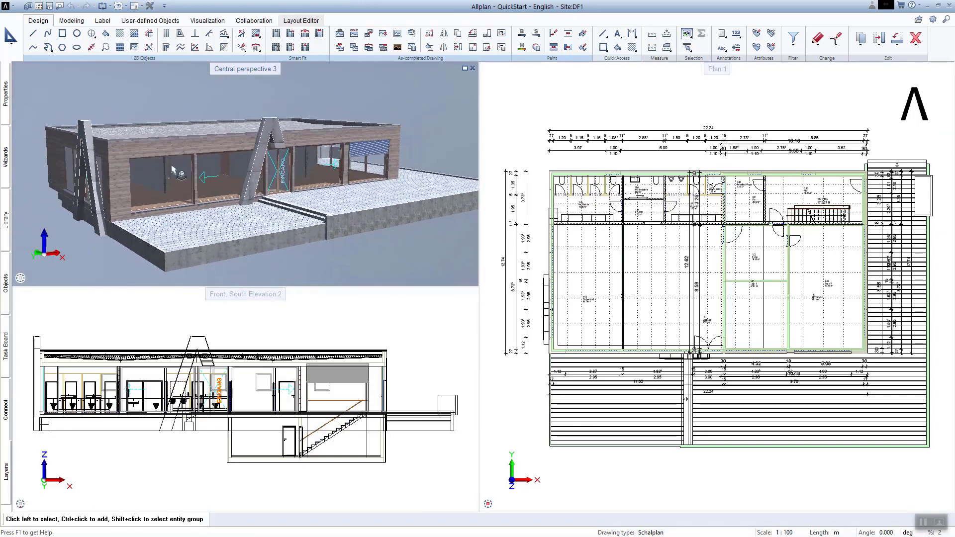
drag(172, 169, 164, 157)
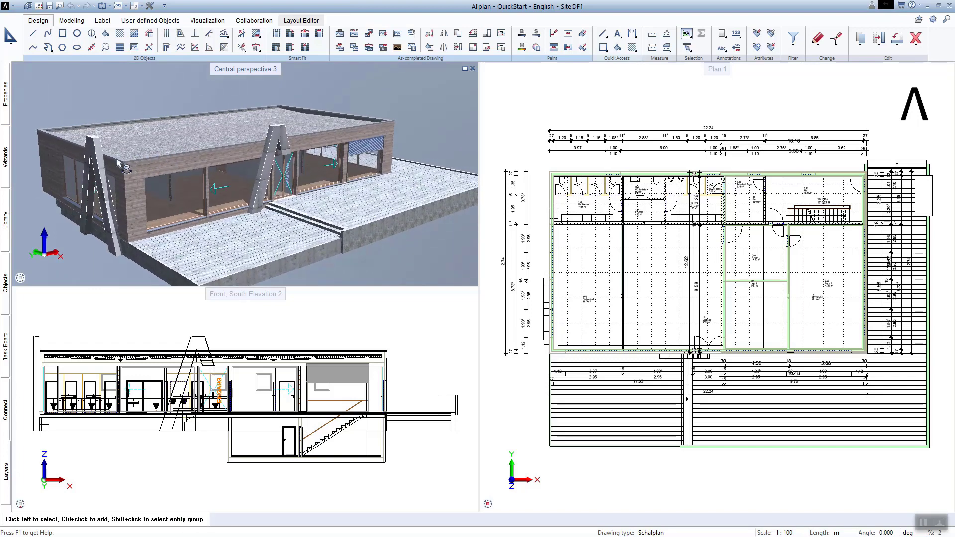
Step: Hide the general architecture (AR_GEN), room (RO_ROOM) and 3D furniture (AR_FURN) layers
click(6, 471)
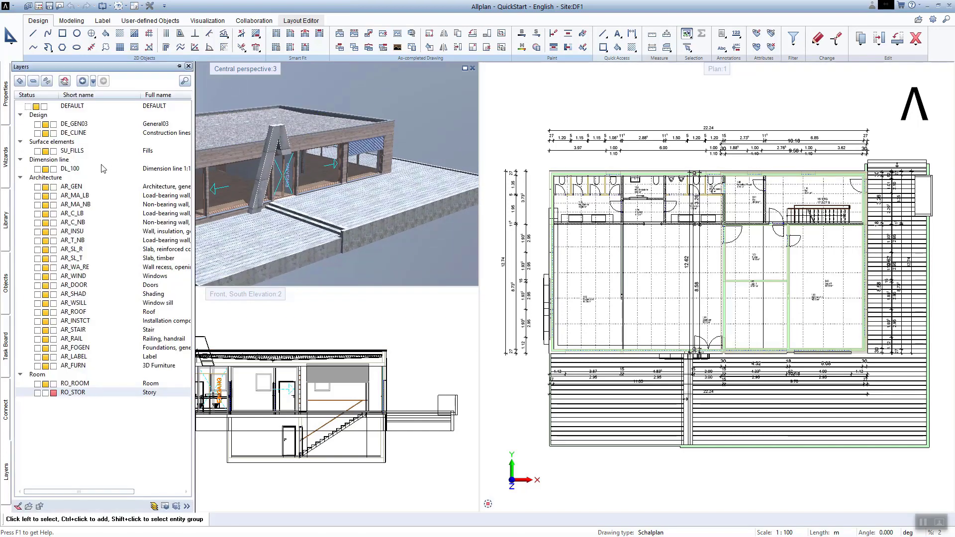
click(147, 188)
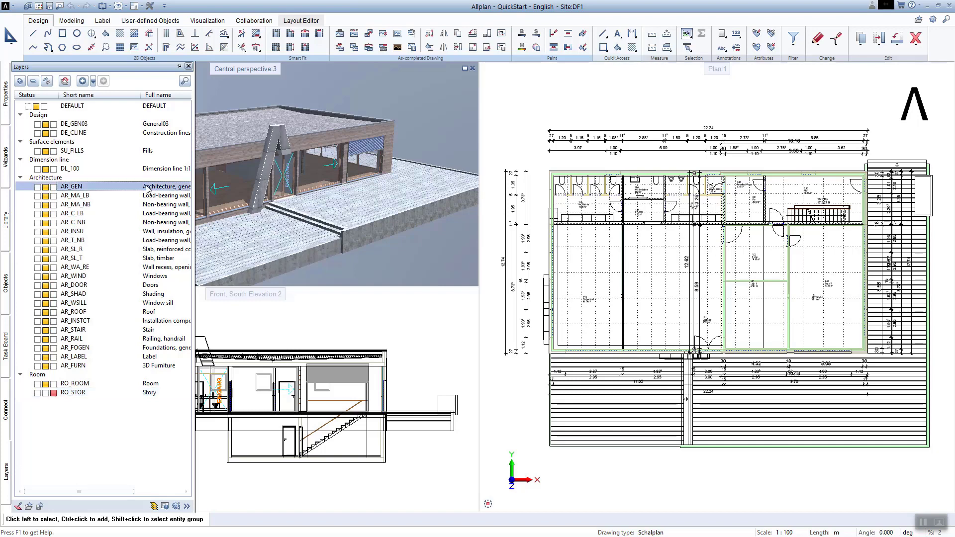
click(46, 187)
click(46, 386)
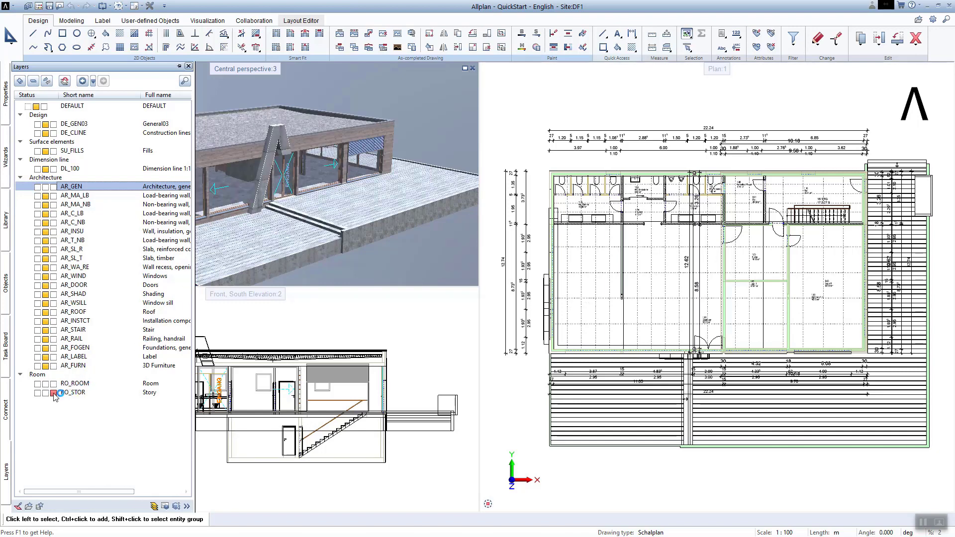
click(57, 394)
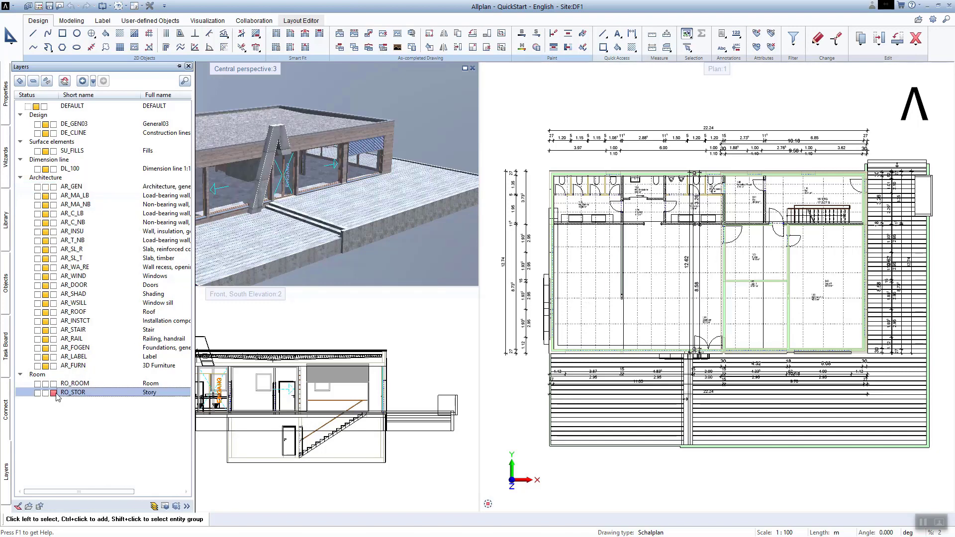
click(46, 366)
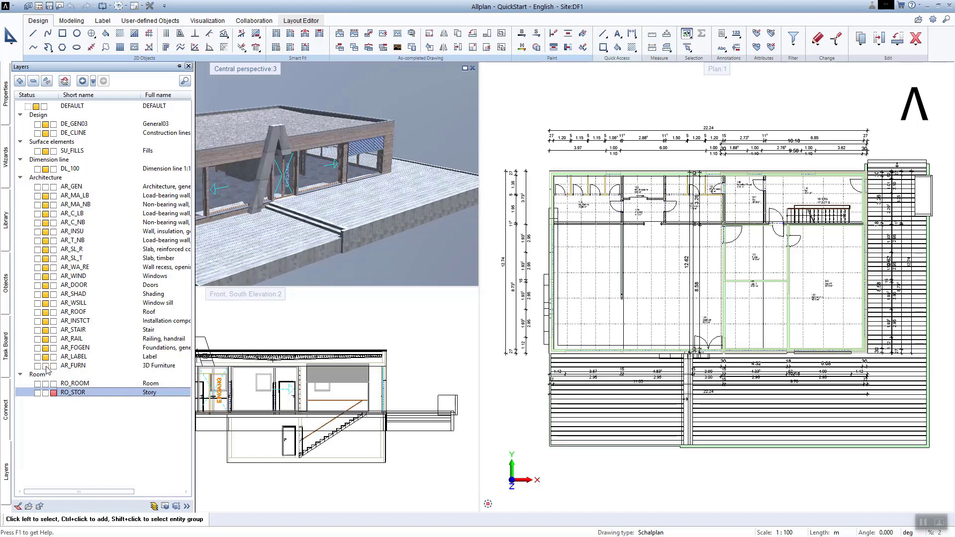
Step: Load the layer favorite structure_only.lfa and view the bare structure in perspective
click(31, 506)
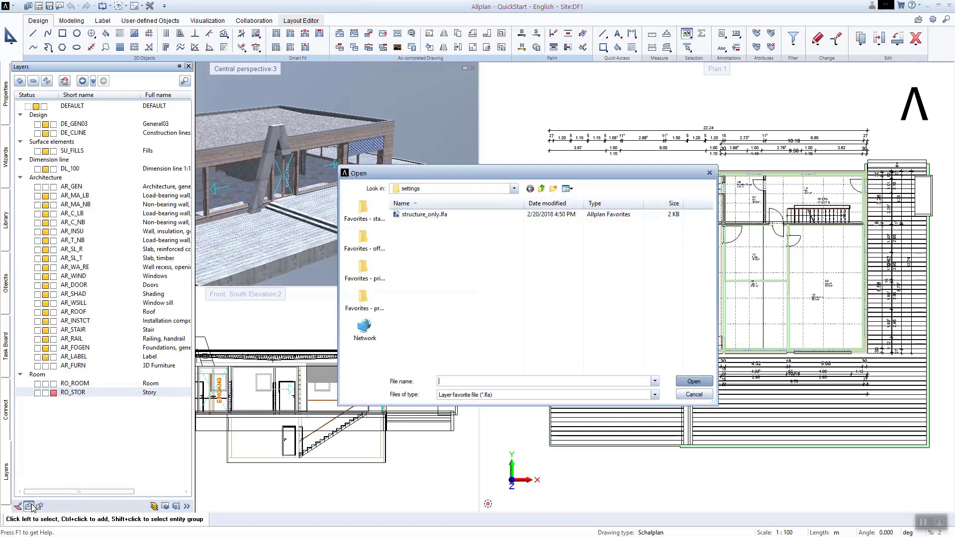
click(424, 216)
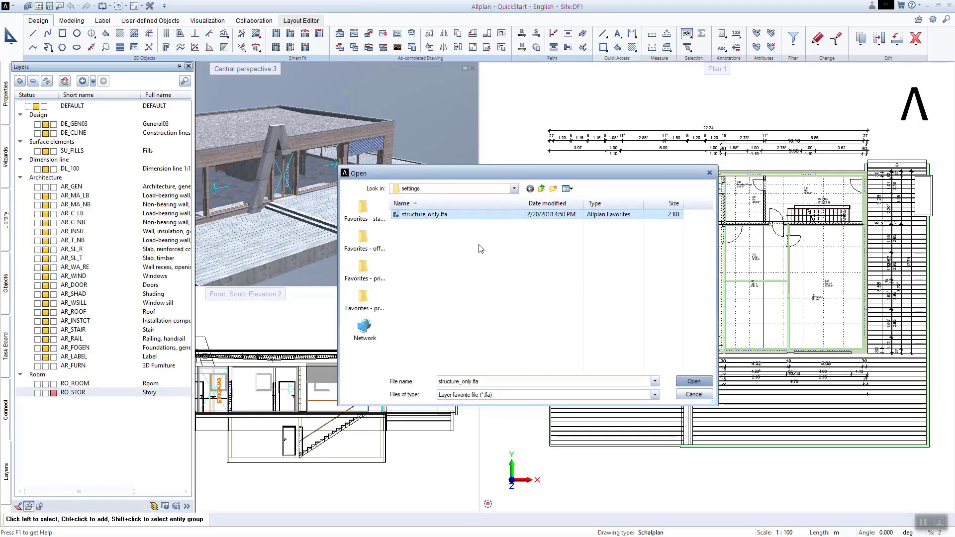
click(682, 383)
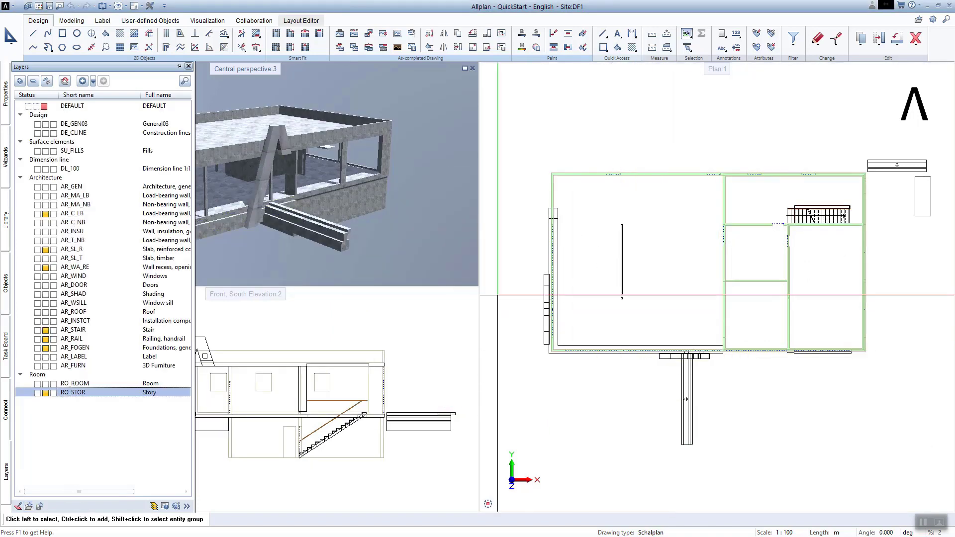
middle_drag(369, 214, 456, 212)
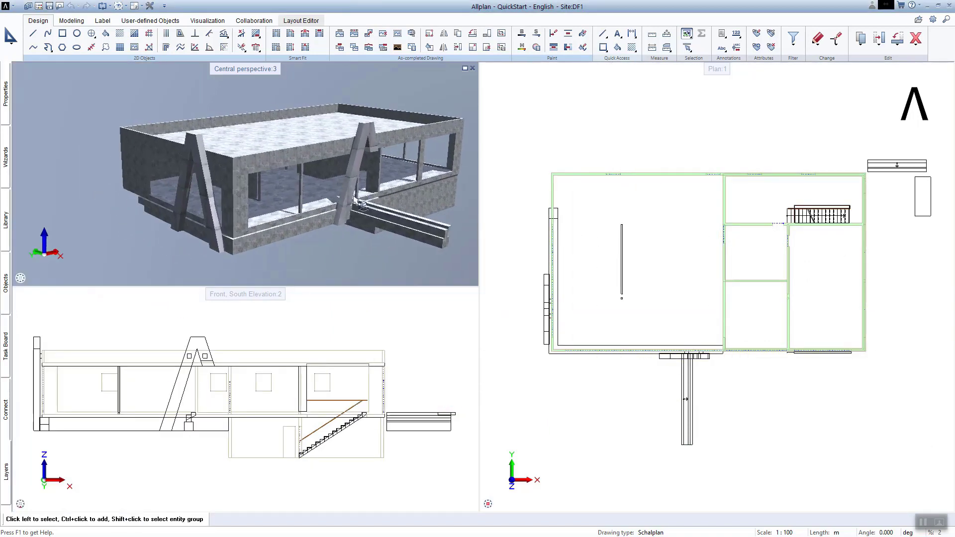
ctrl+drag(364, 201, 384, 226)
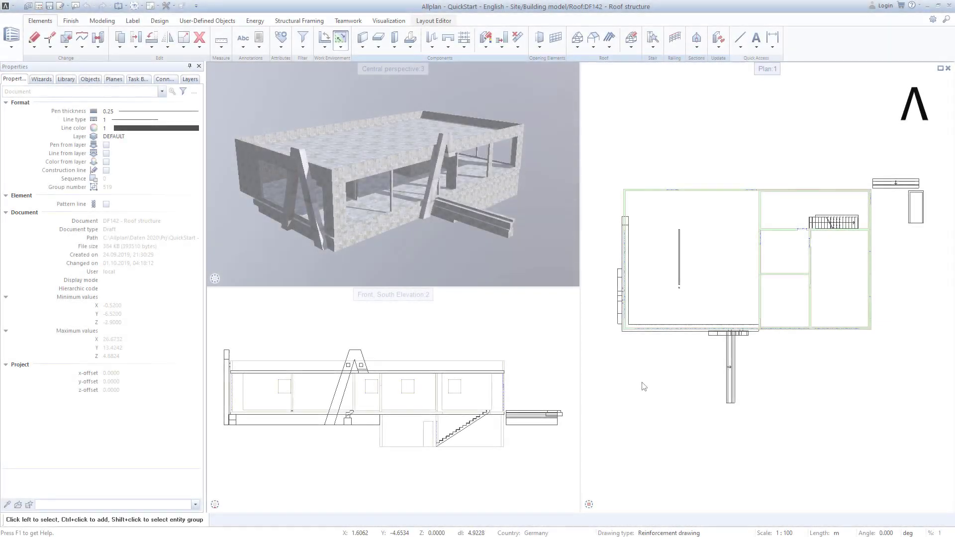
Step: Open the project's drawing file selection and insert a Stories structural level under the Reinforcement model
double_click(644, 383)
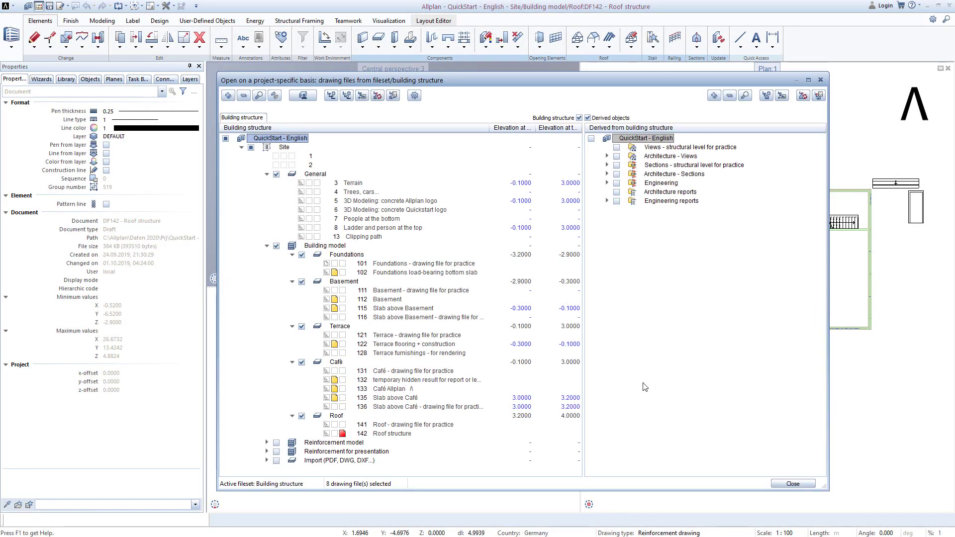
click(334, 443)
right_click(340, 446)
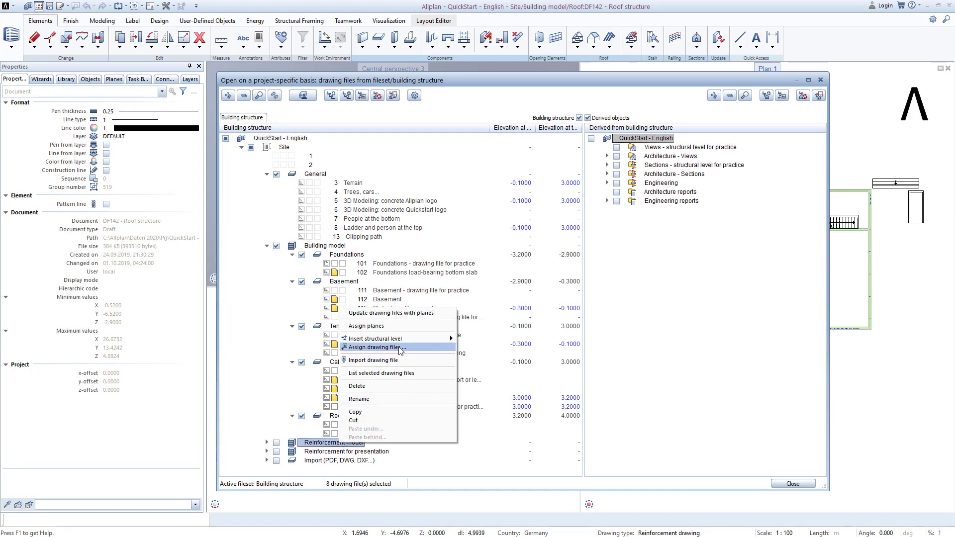
mouse_move(410, 339)
click(472, 339)
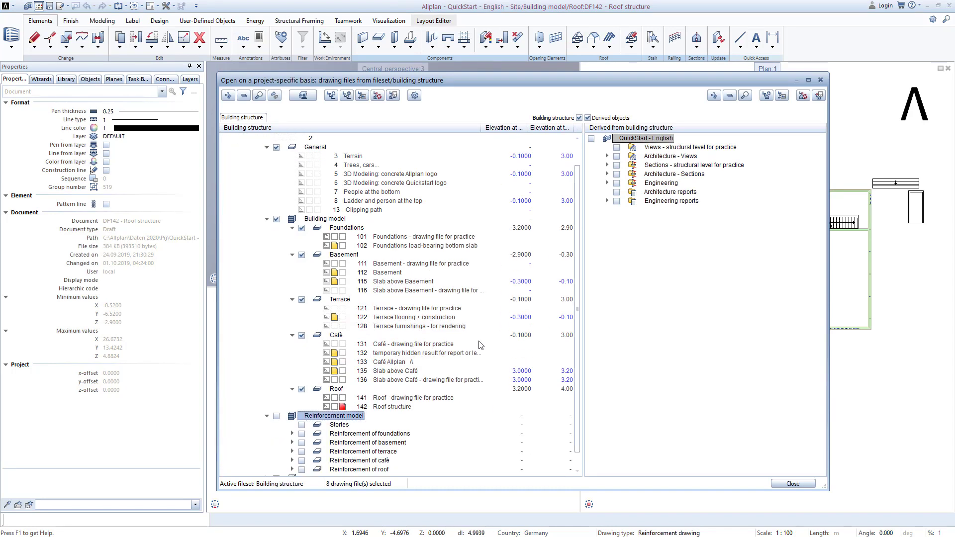
Step: Rename the new Stories level under the Reinforcement model as "Construction general"
click(340, 425)
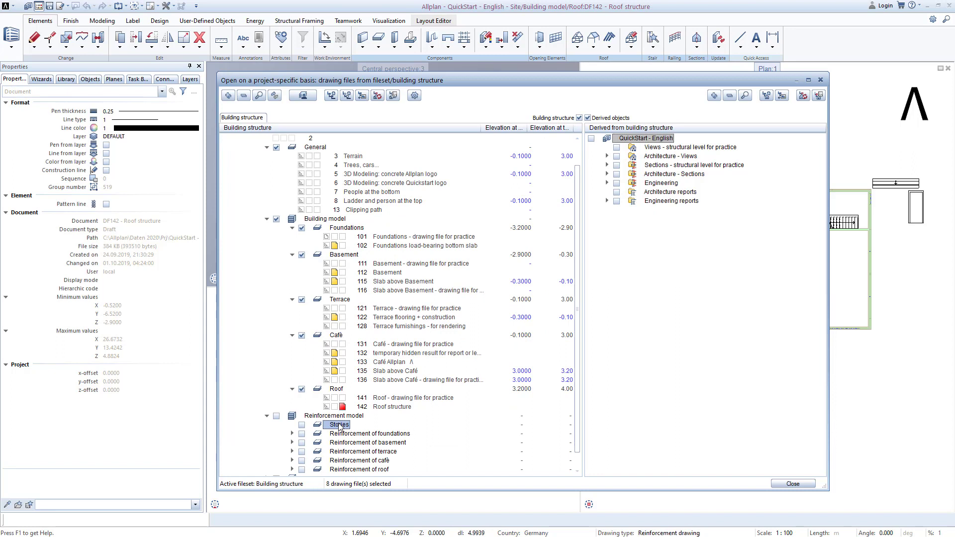
right_click(340, 425)
click(388, 383)
text(Construction general)
key(Return)
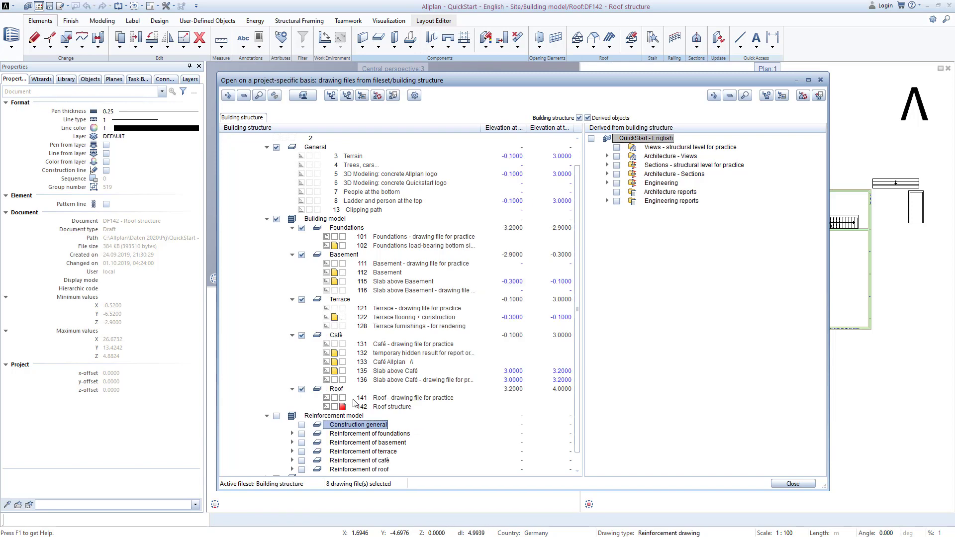
Step: Assign drawing file 1190 to the Construction general level and name it "Axis grid"
right_click(347, 426)
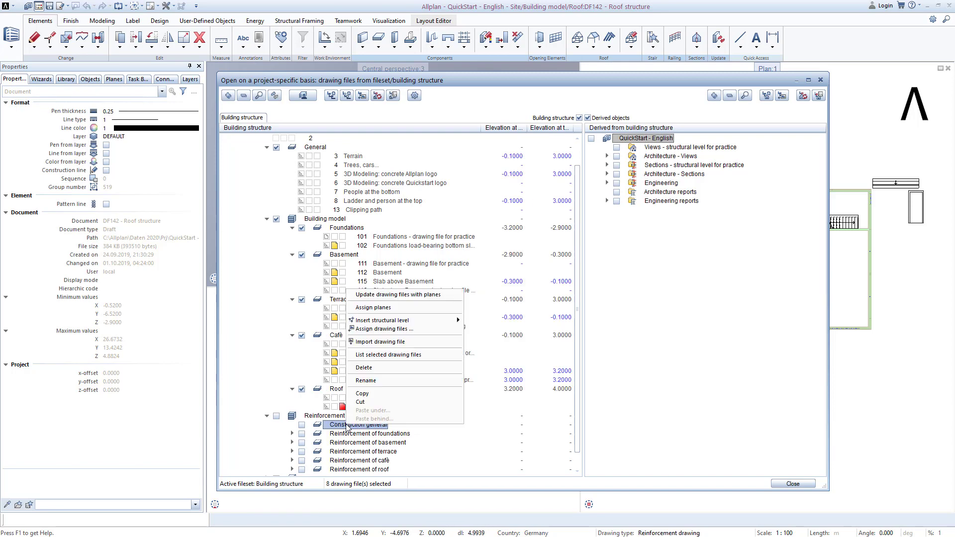
click(399, 332)
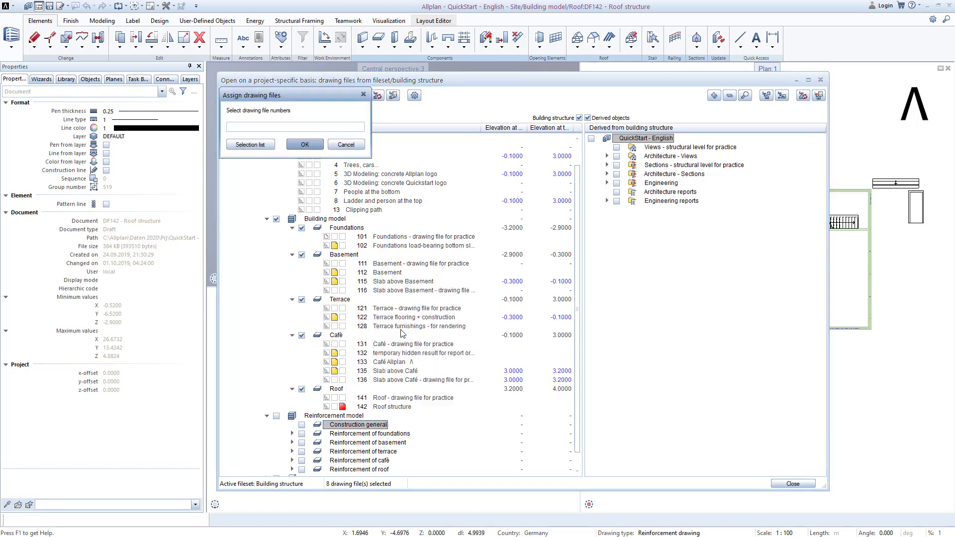
text(1190)
key(Return)
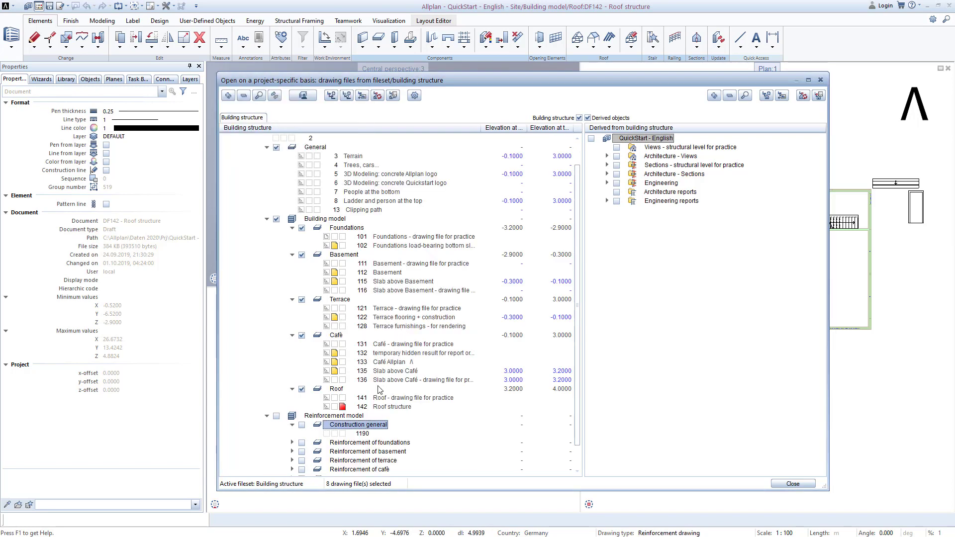
click(367, 434)
click(368, 435)
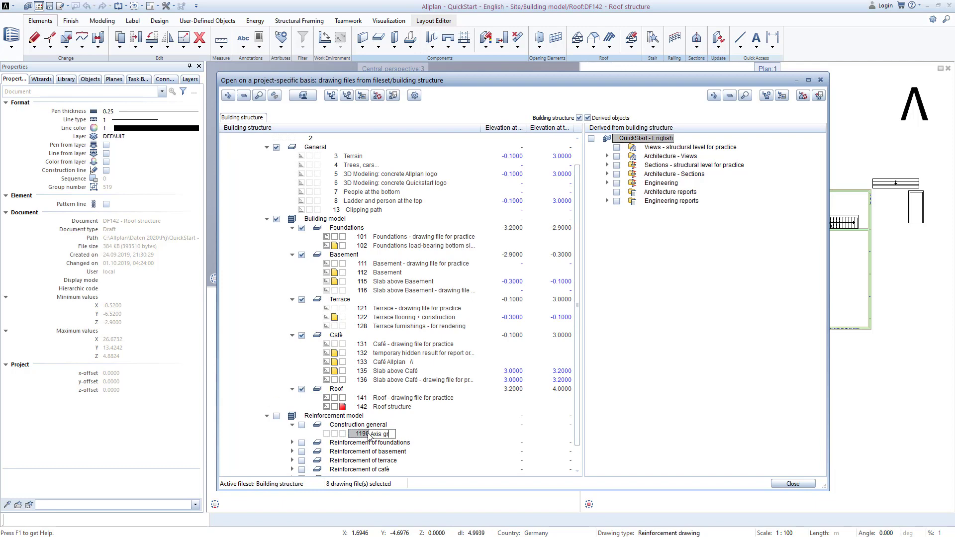
key(Return)
Step: Make drawing file 1190 Axis grid current, close the drawing file selection and switch to the Draft role
click(342, 434)
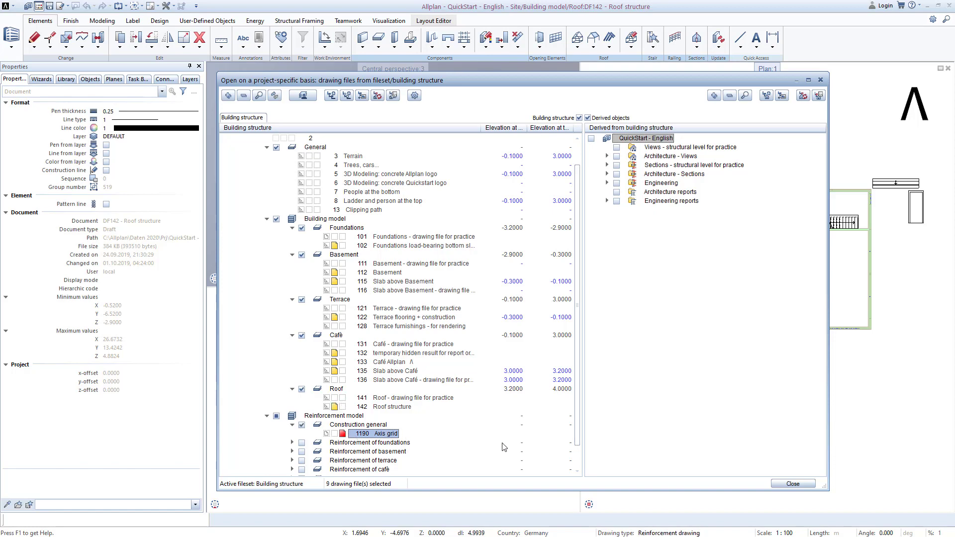
click(794, 484)
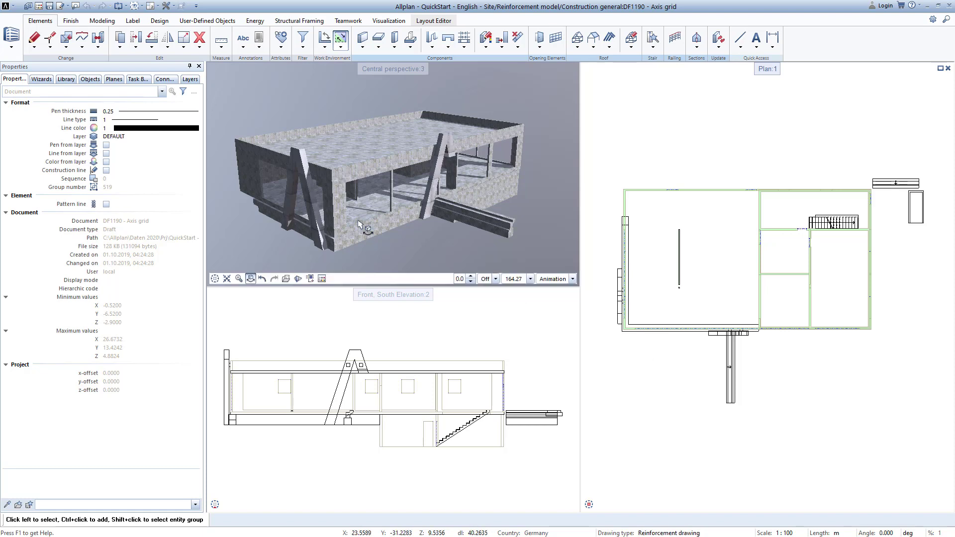
click(17, 42)
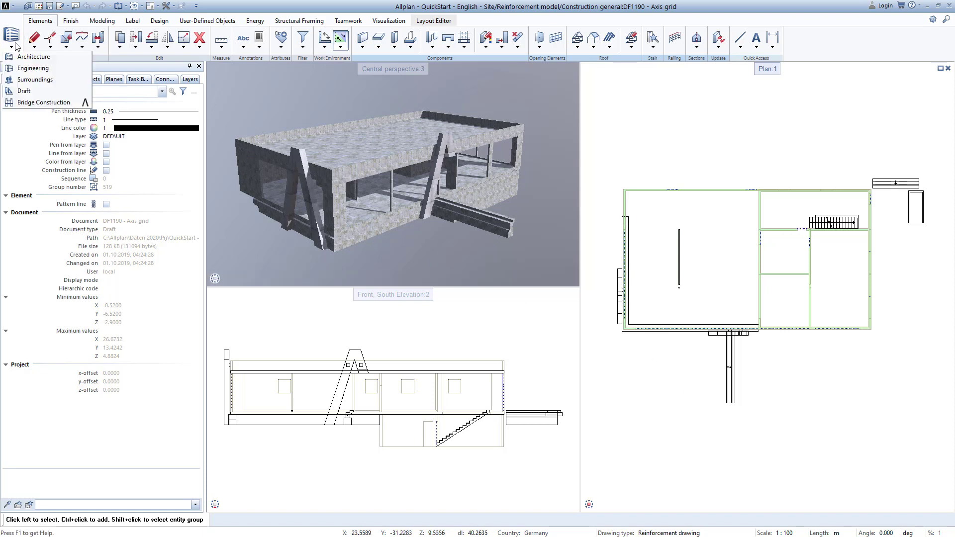
click(23, 92)
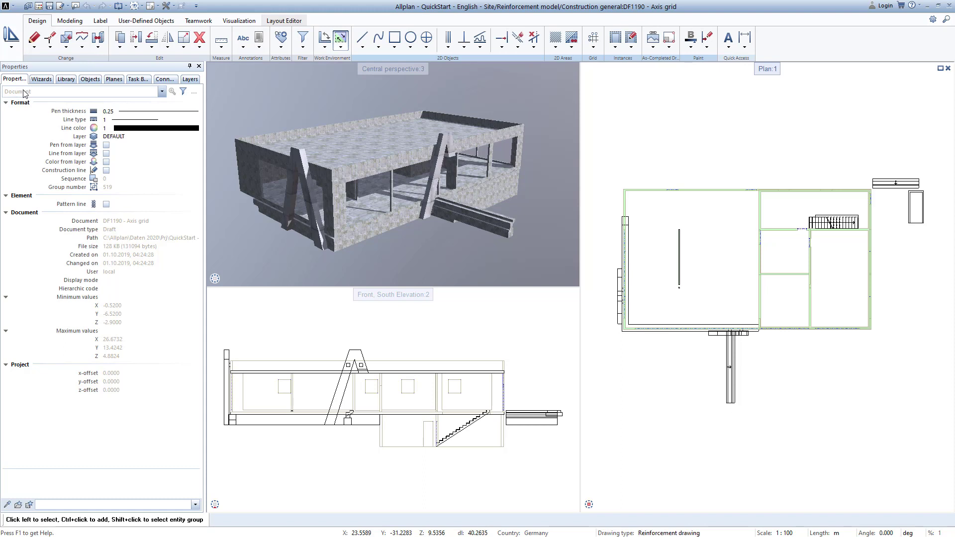
Step: Start the Axis Grid tool and load the Axis_grid.rafnfx favorite from the project favorites
click(595, 41)
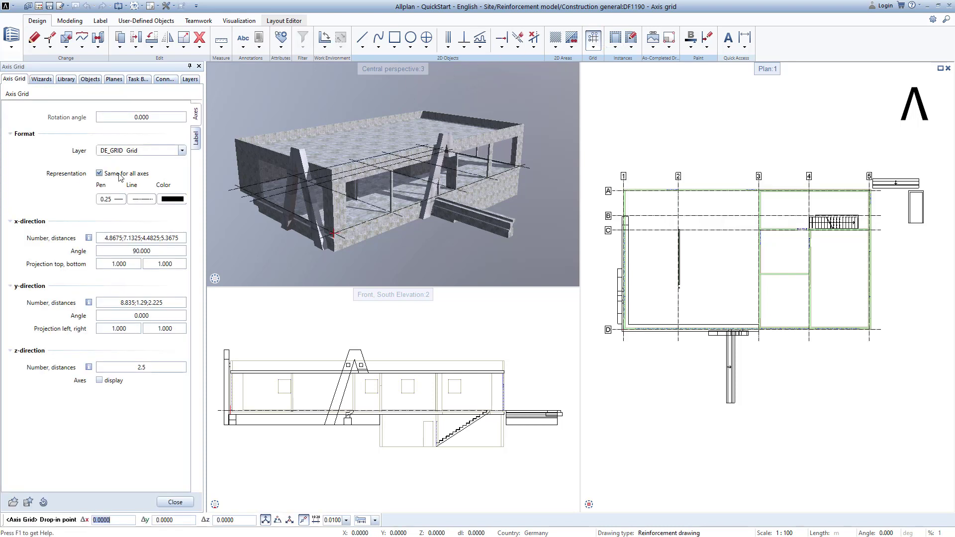
click(14, 503)
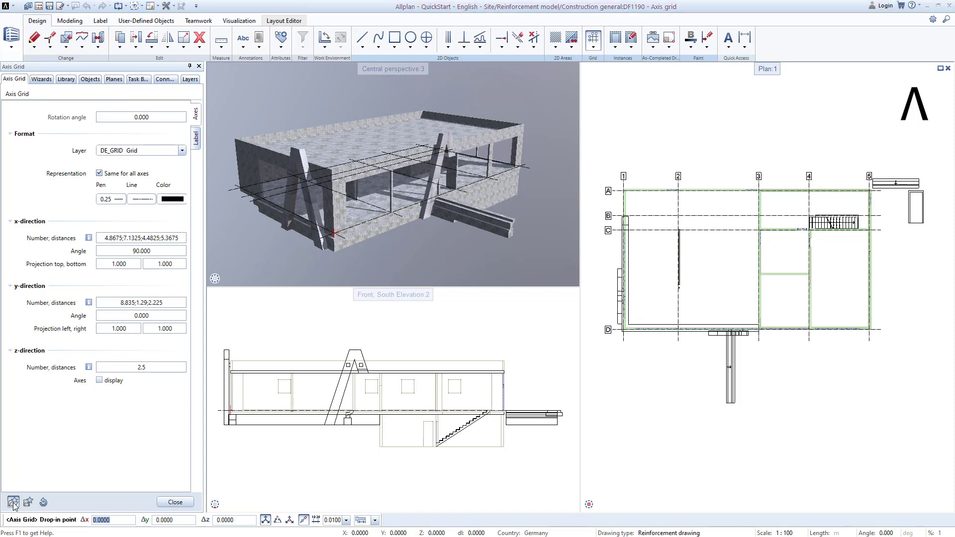
click(360, 306)
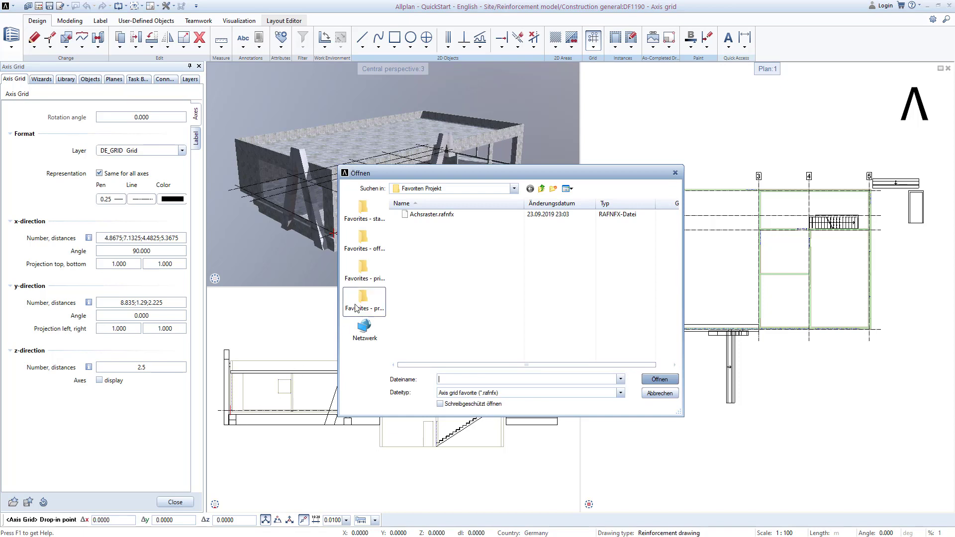
click(431, 215)
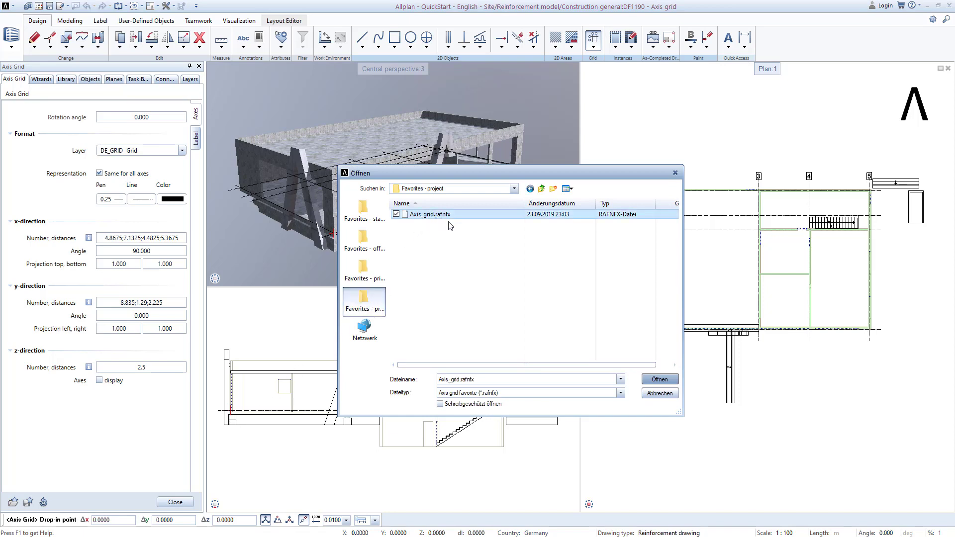
click(658, 380)
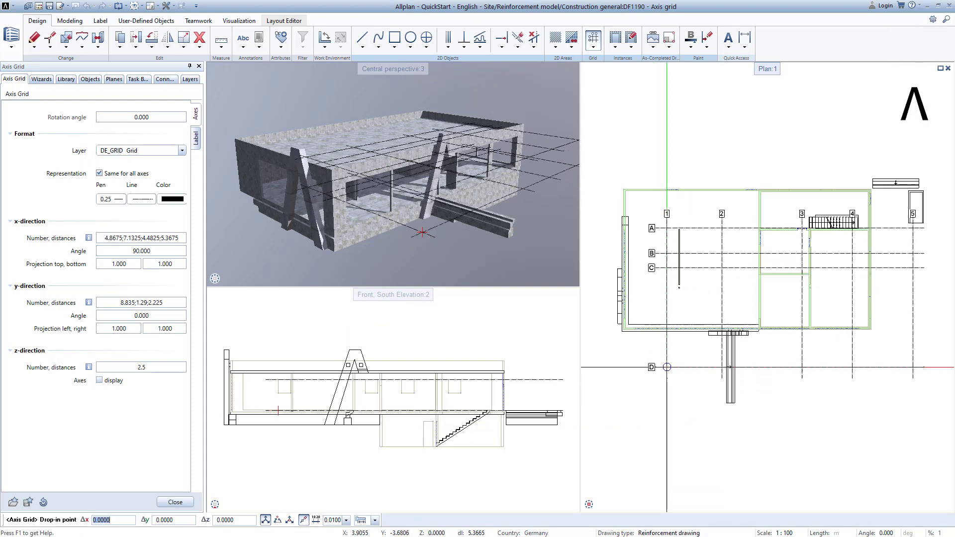
Step: Place the axis grid at the midpoint between the outer and inner points of the southwest wall corner in plan
scroll(636, 335, up, 5)
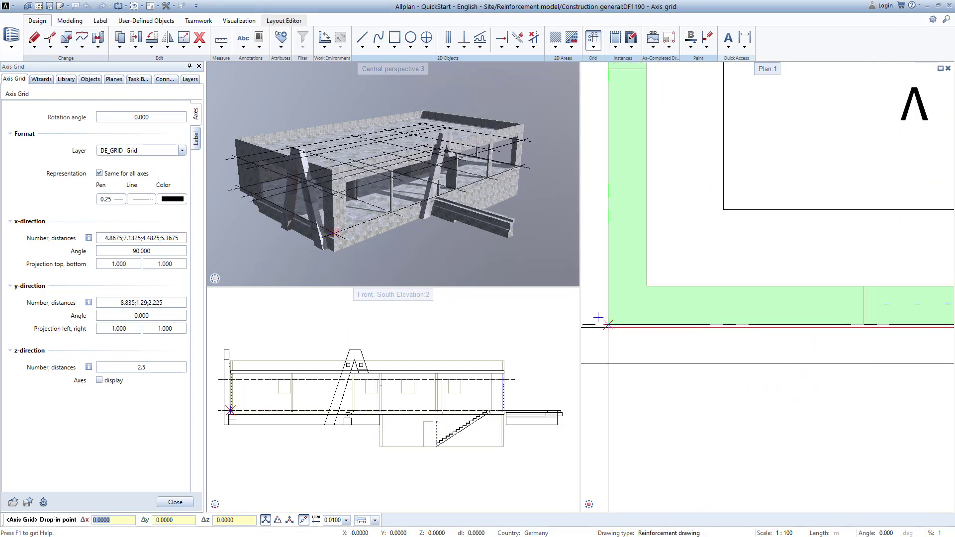
right_click(608, 325)
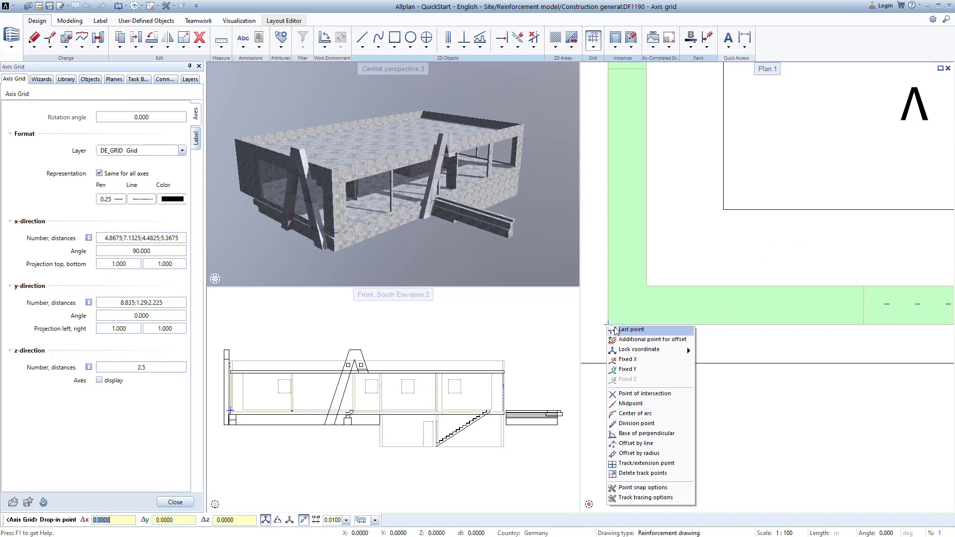
click(640, 404)
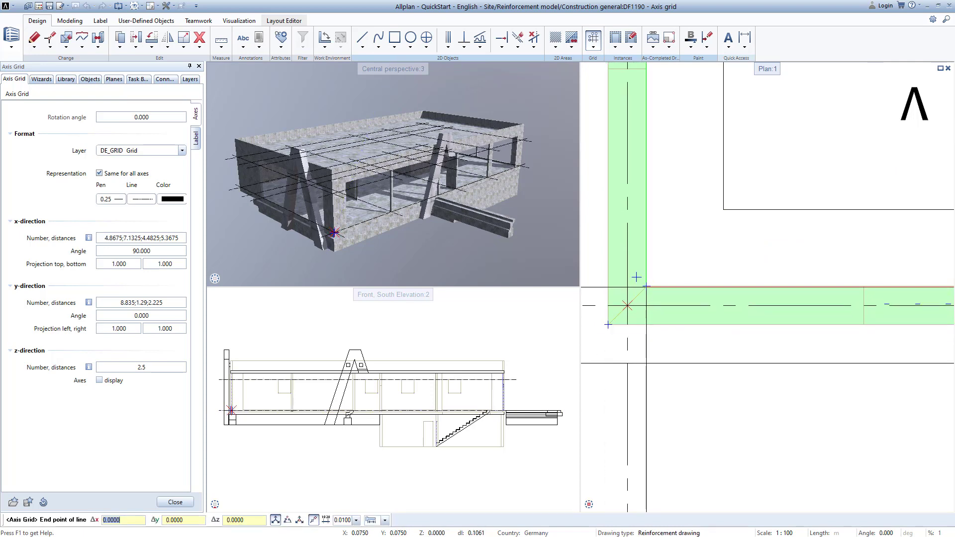
click(646, 286)
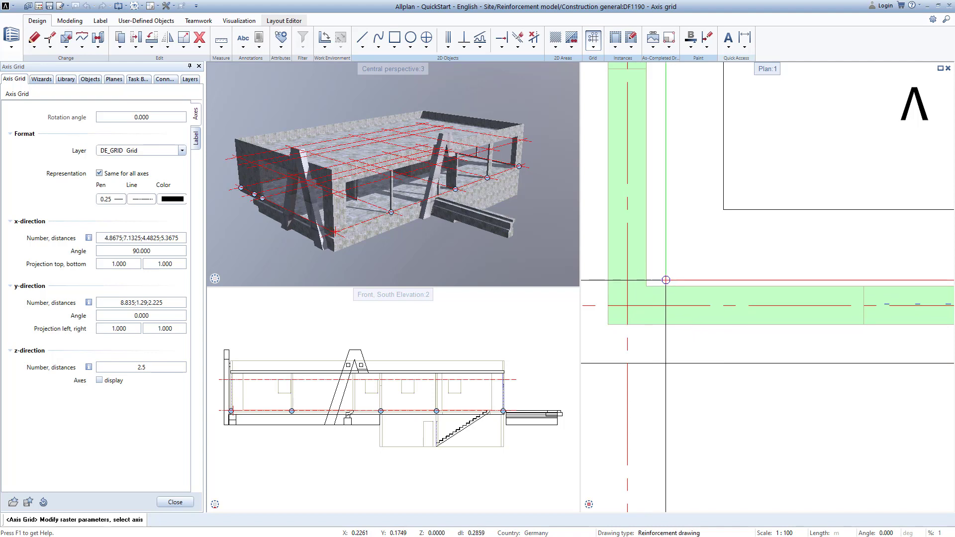
scroll(665, 280, down, 2)
key(Escape)
scroll(666, 299, down, 4)
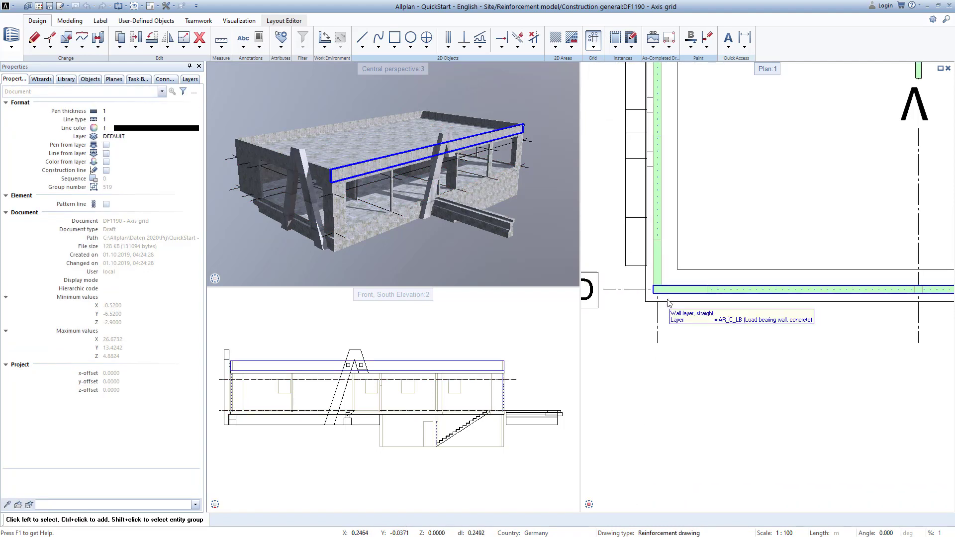
scroll(673, 327, down, 4)
middle_drag(682, 331, 657, 336)
scroll(640, 318, up, 3)
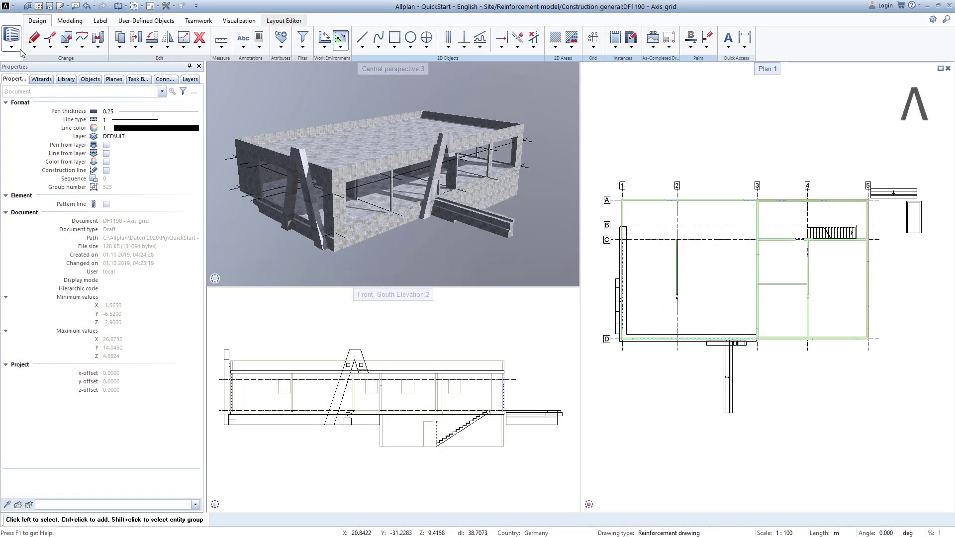
Step: Switch to the Engineering role and start a new view set to Left, West Elevation
click(13, 49)
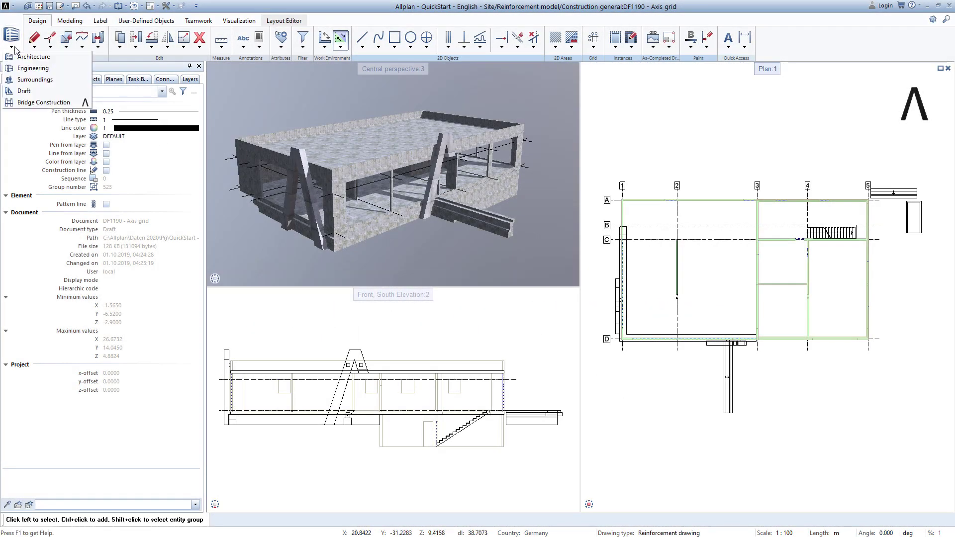
click(31, 69)
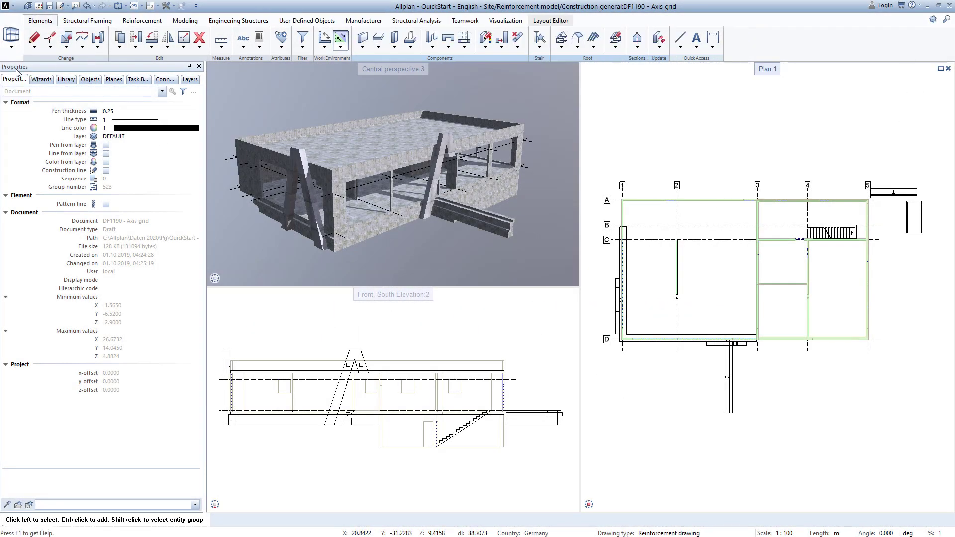
click(637, 47)
click(650, 66)
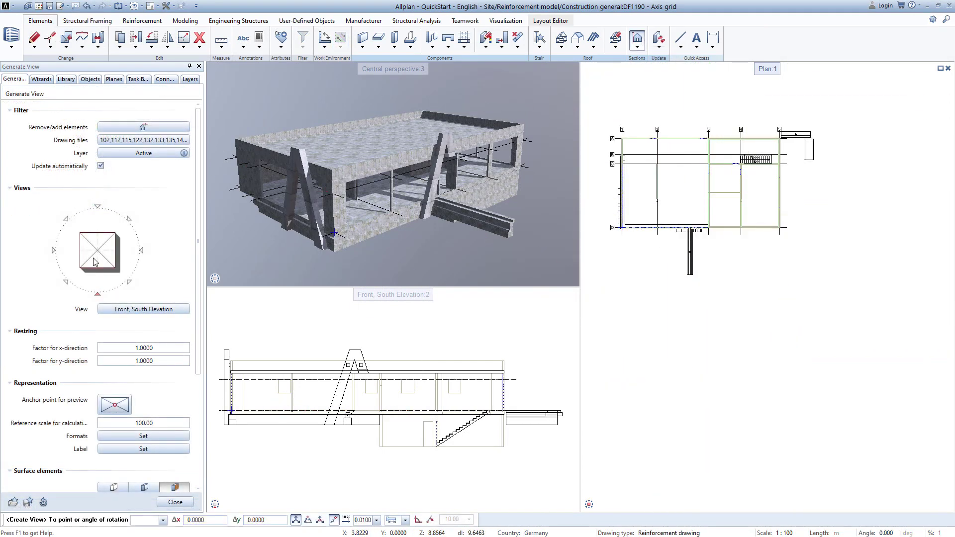
click(55, 253)
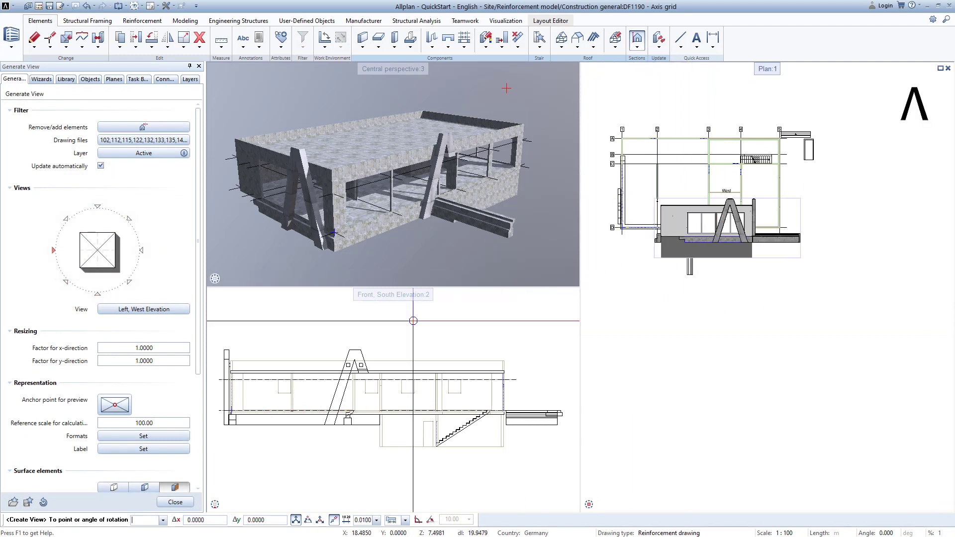
Step: Enter "View from" as the heading's additional text and place the west view with its axis labels below the floor plan
click(131, 449)
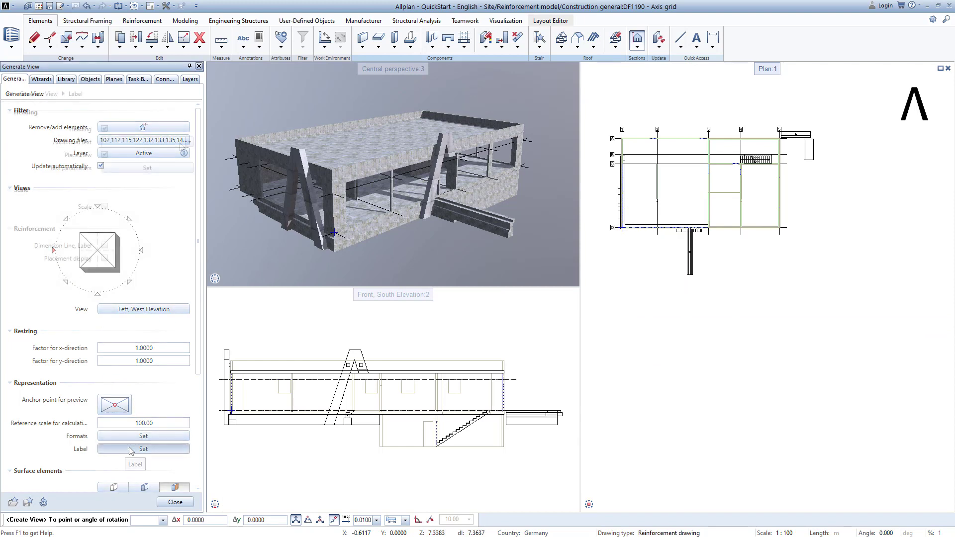
click(154, 141)
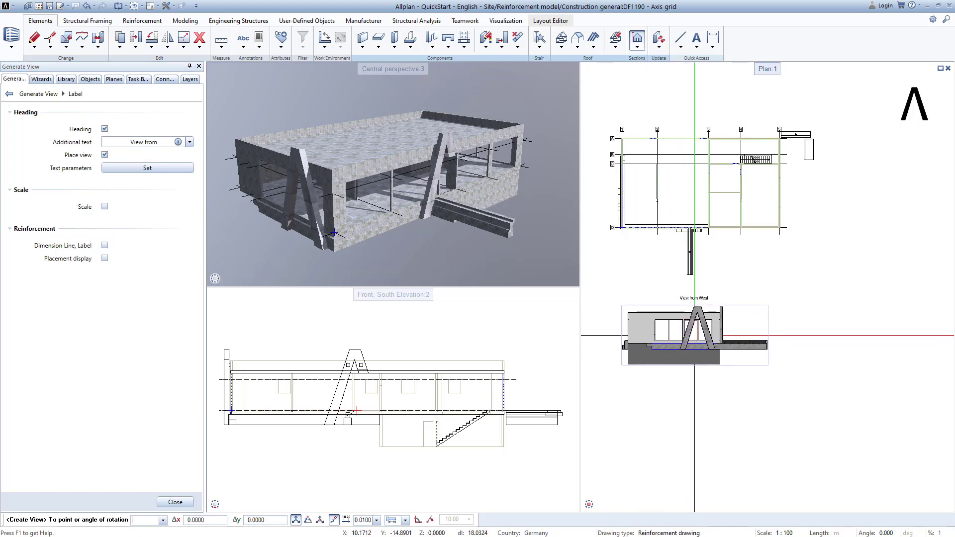
click(695, 335)
click(706, 369)
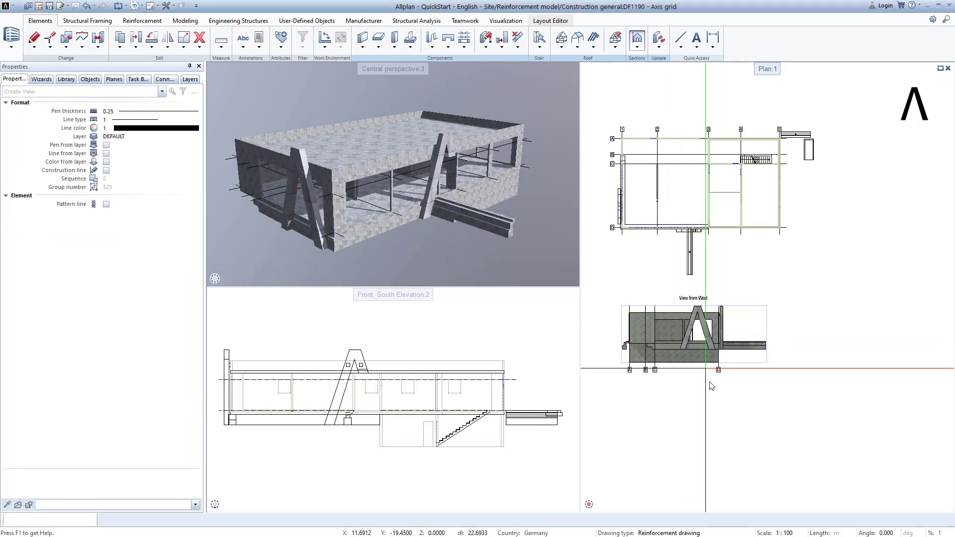
scroll(657, 378, up, 4)
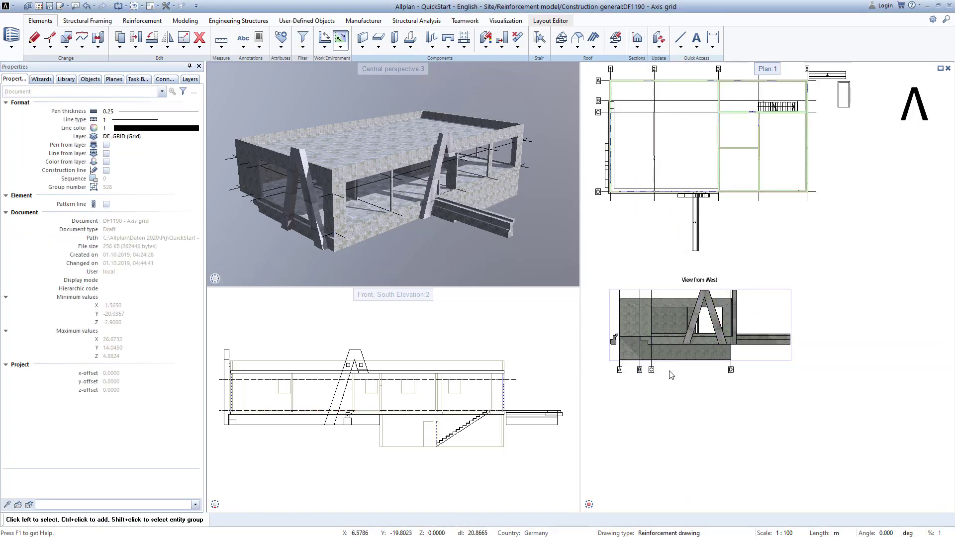
Step: Create a Front, South Elevation view and place it with its axis labels below the west view
click(637, 49)
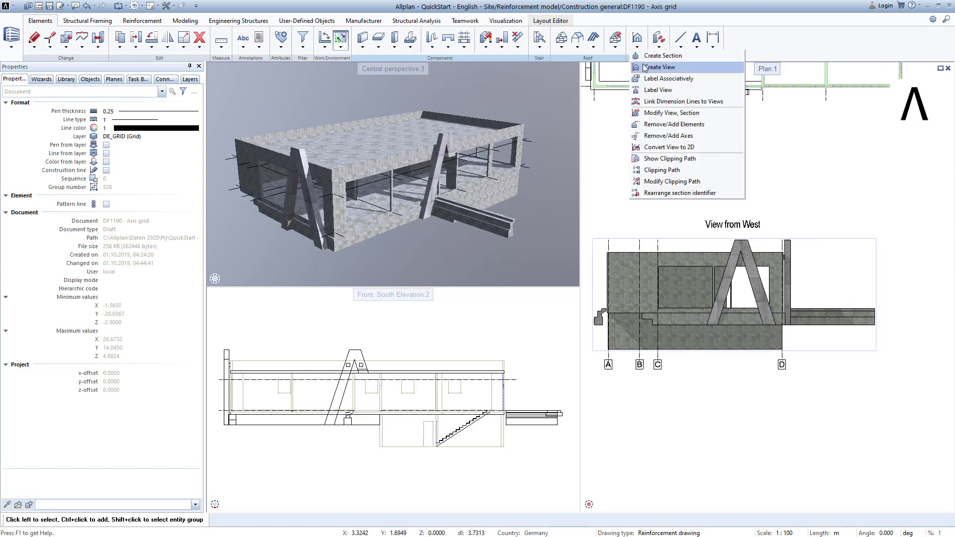
click(662, 66)
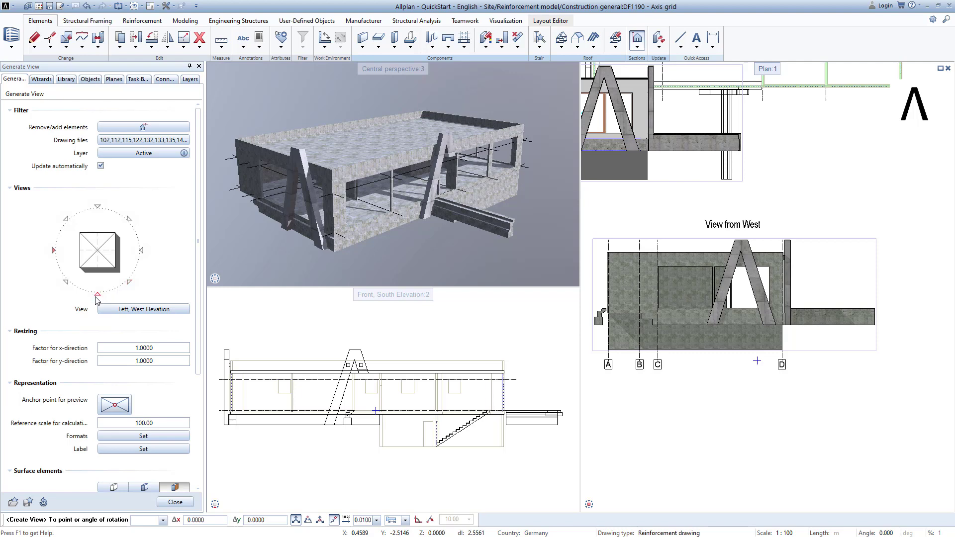
scroll(686, 324, down, 4)
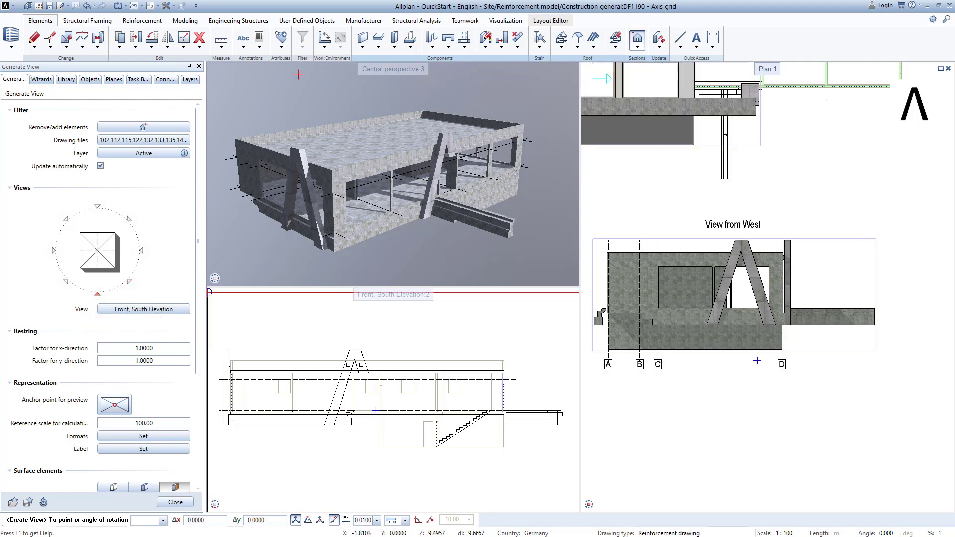
scroll(714, 348, up, 2)
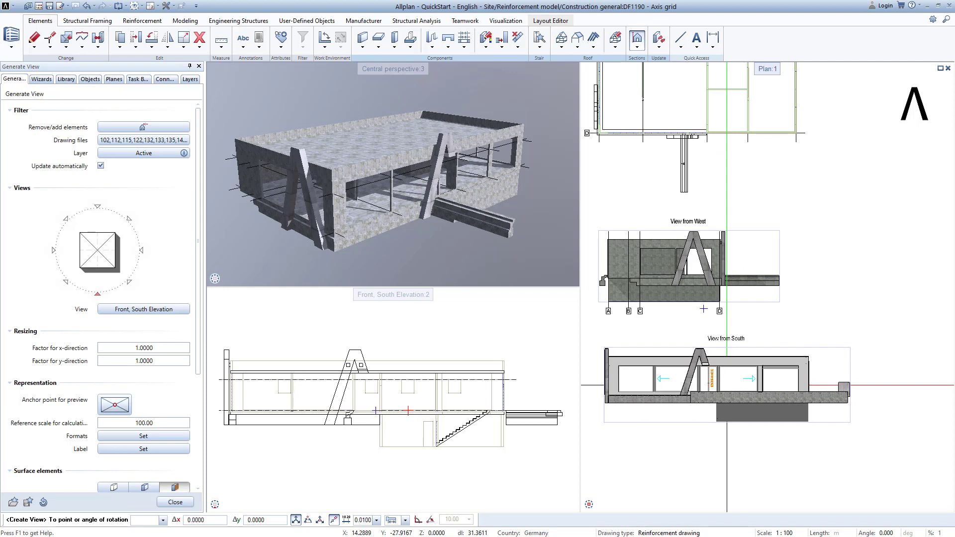
click(727, 385)
key(Escape)
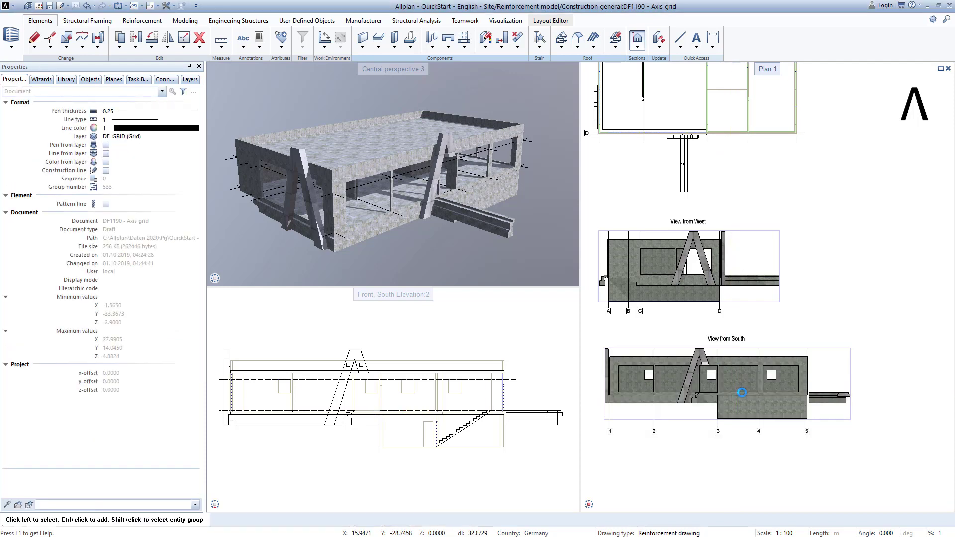
scroll(778, 342, down, 2)
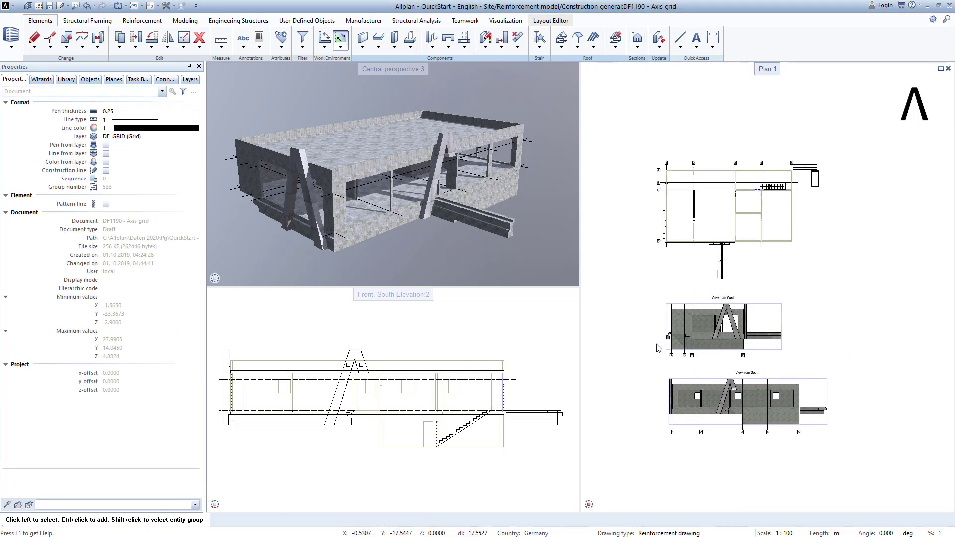
Step: Start another view and preview it from the southwest, northwest, northeast and southeast isometric directions
click(638, 49)
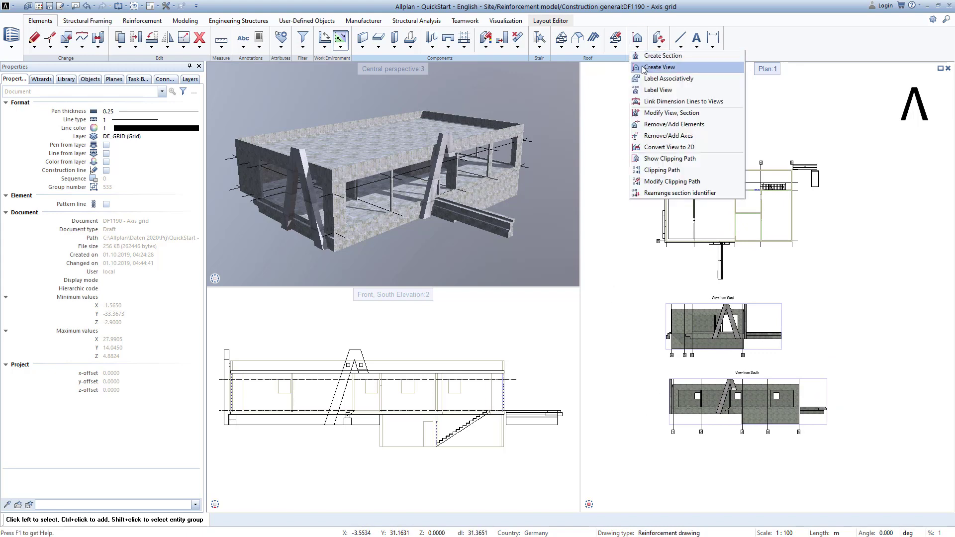
click(652, 62)
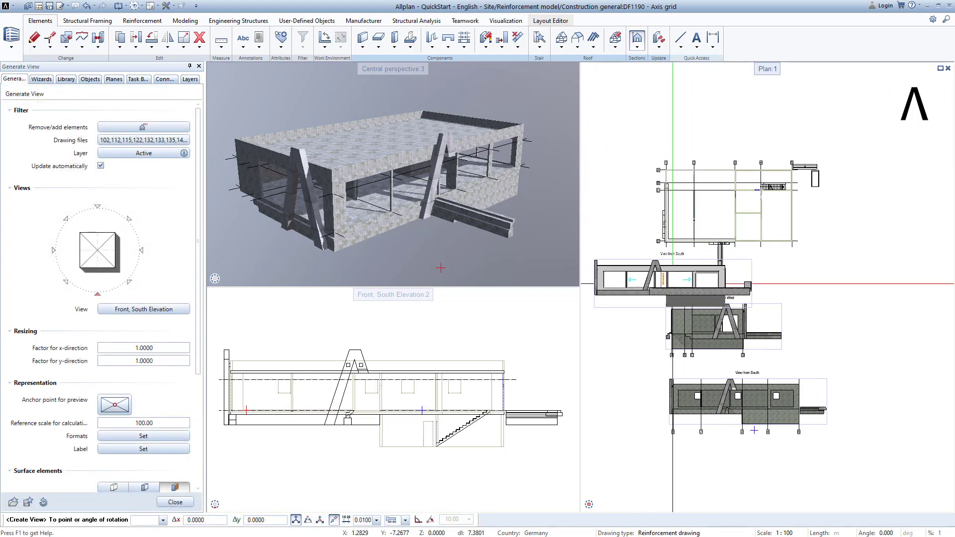
click(66, 284)
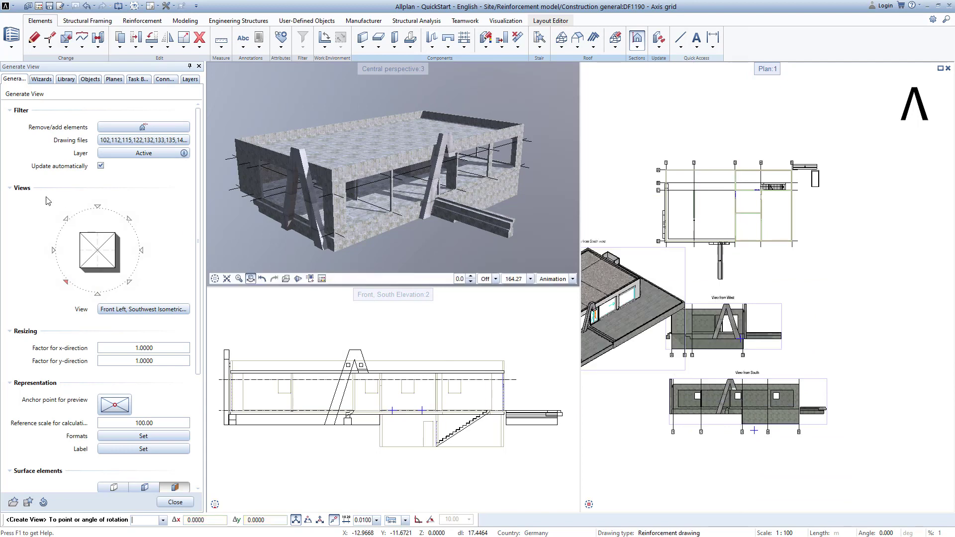
click(66, 220)
click(129, 218)
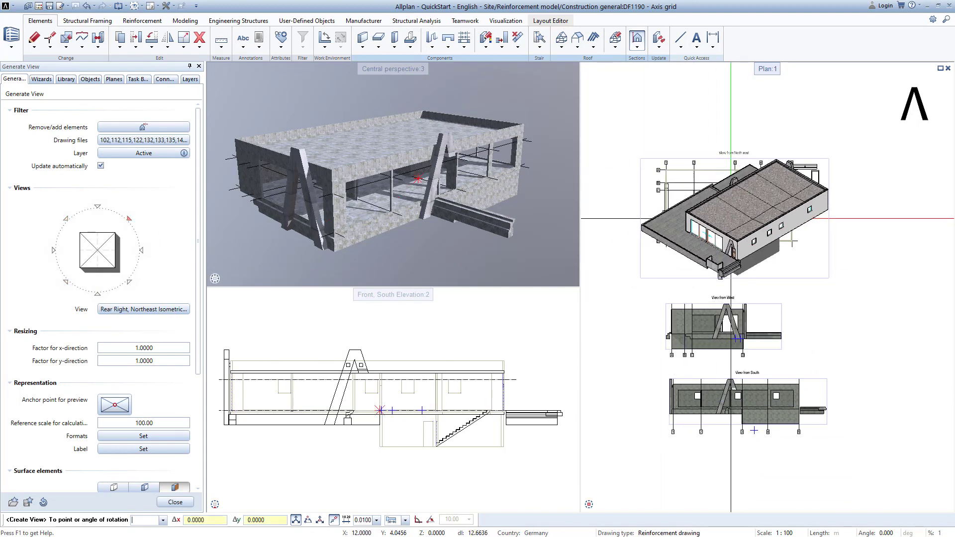
click(130, 282)
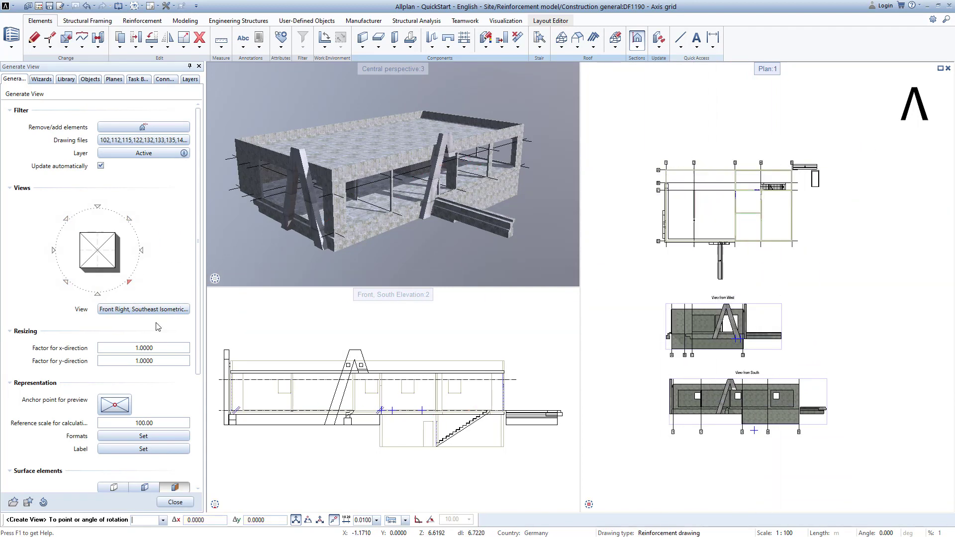
Step: Set the elevation viewport to Southwest Isometric, match the new view's eye point from it, and place the view below the south view
click(110, 310)
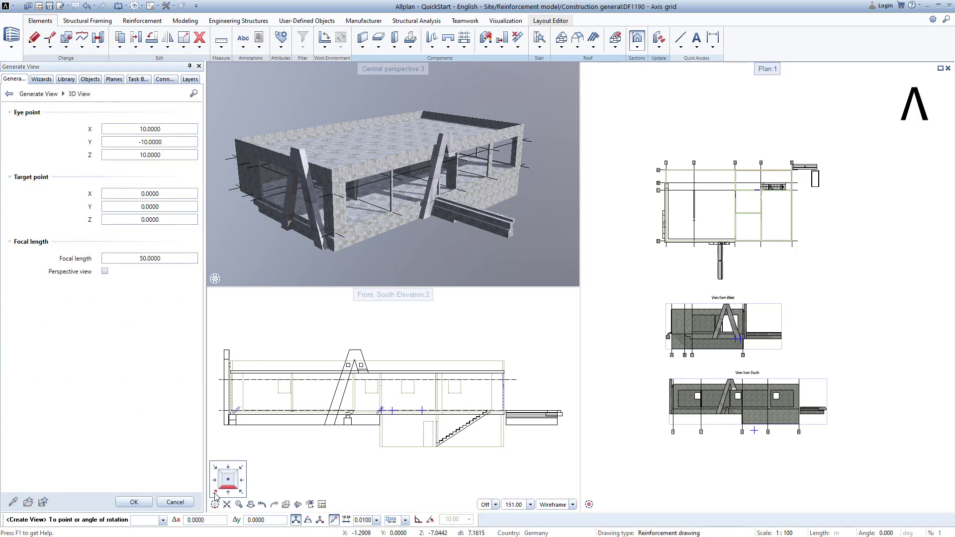
click(216, 493)
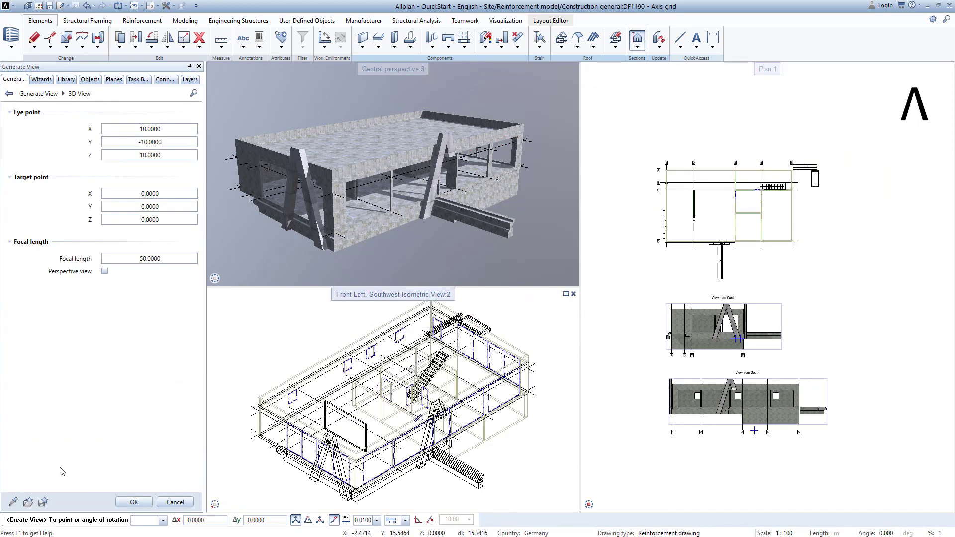
click(382, 424)
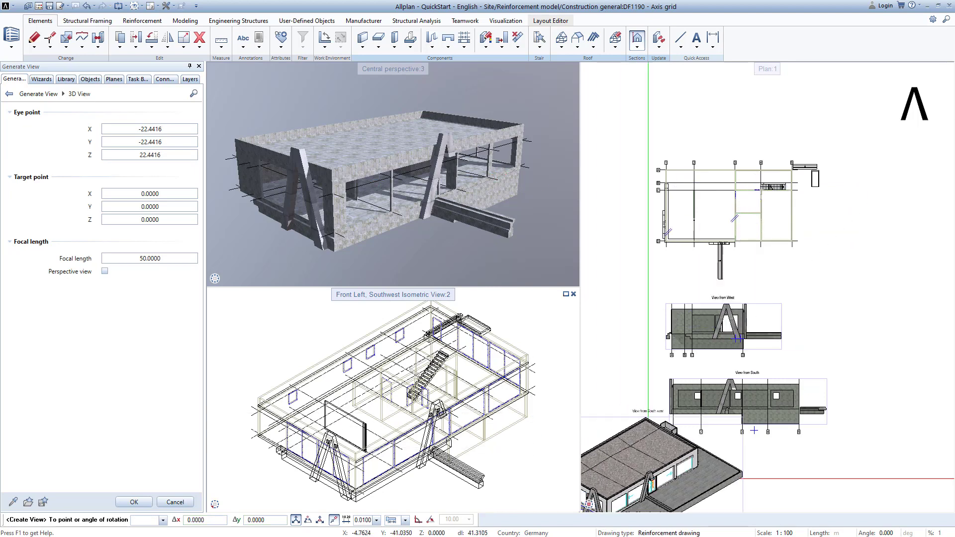
middle_drag(687, 457, 703, 338)
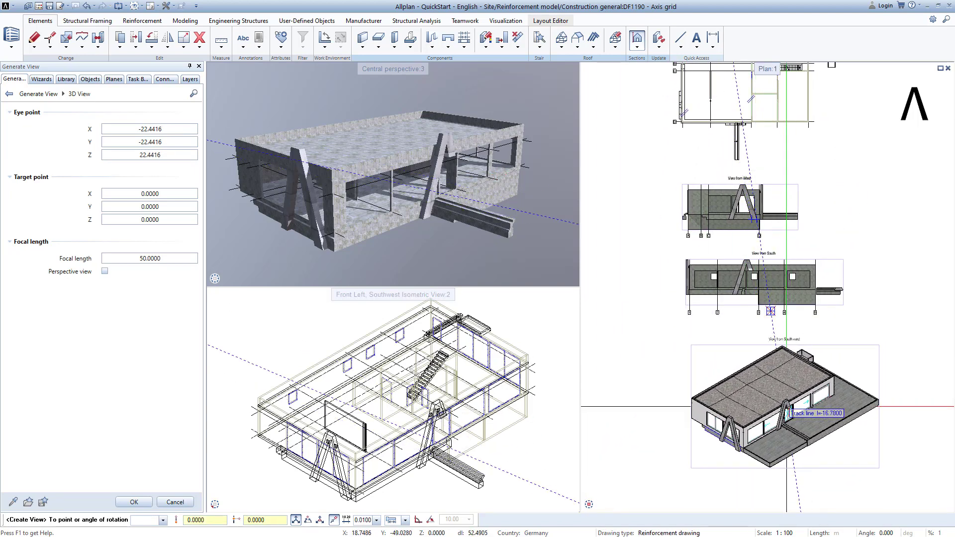
click(780, 399)
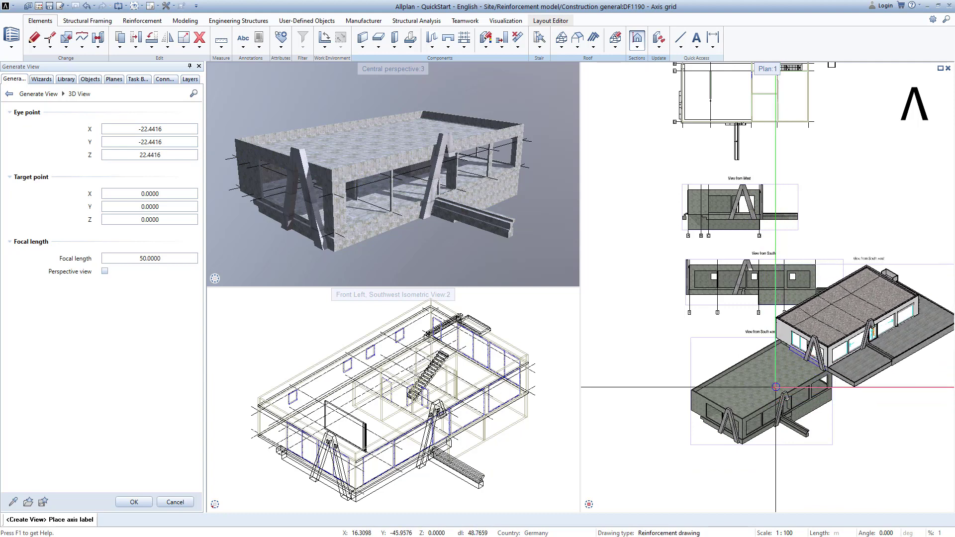
Step: Finish the southwest isometric view without an axis label and open its label settings for modification
key(Escape)
scroll(754, 338, up, 3)
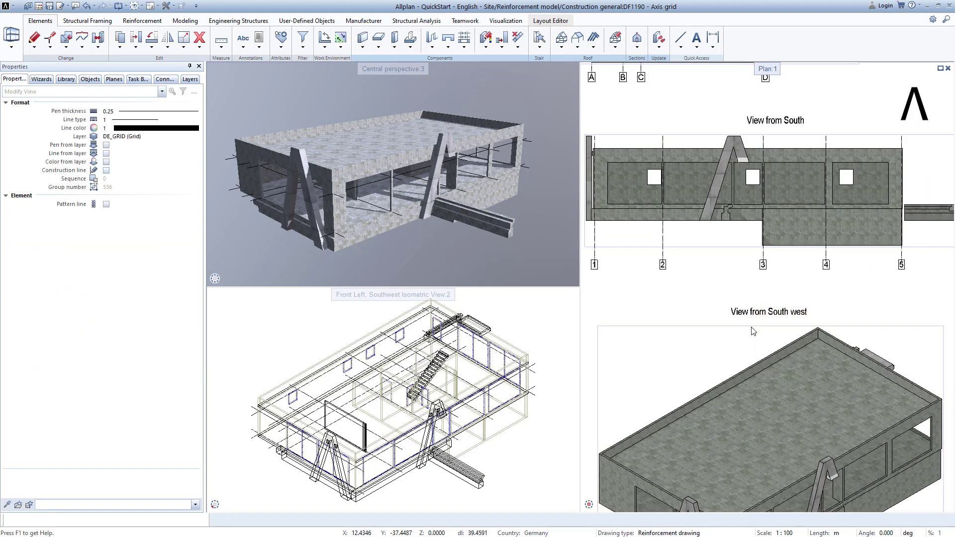
double_click(754, 331)
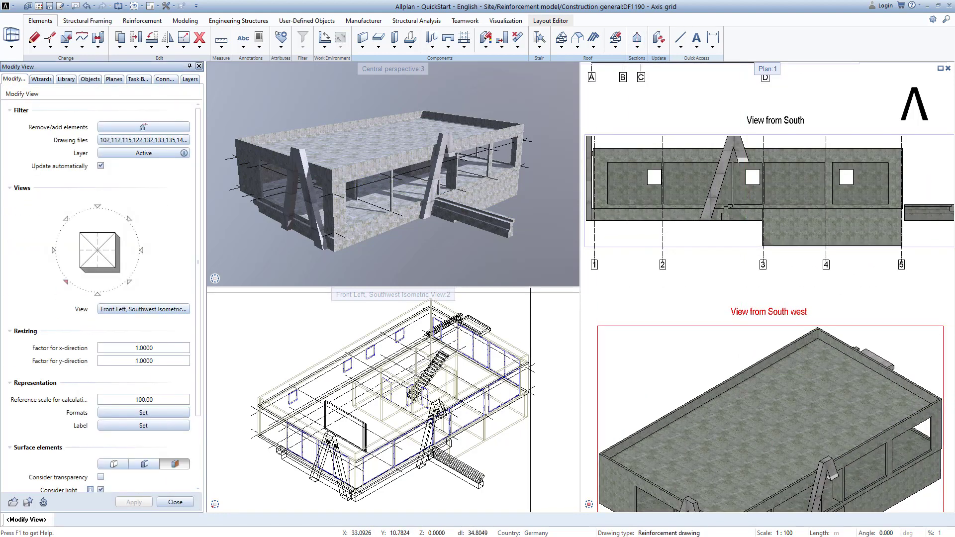
click(143, 427)
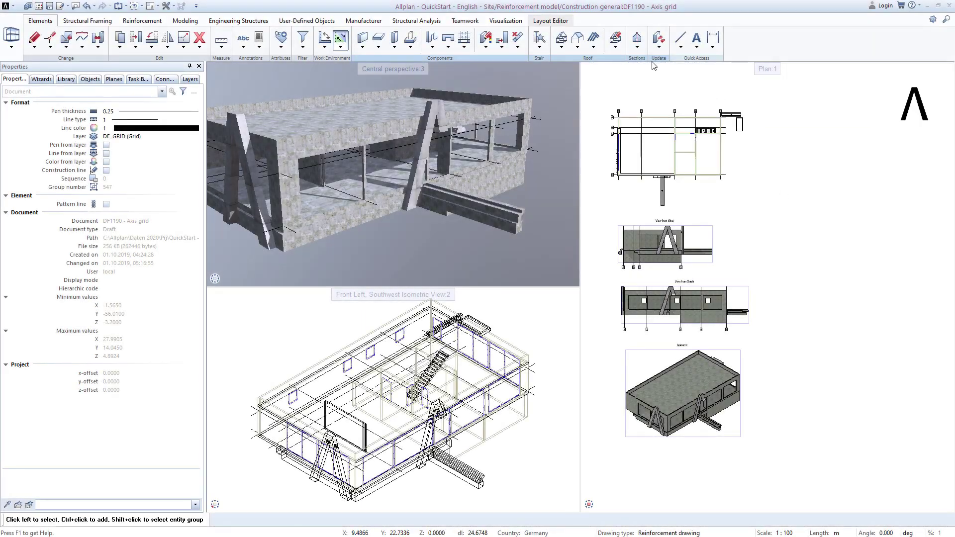
Step: Start a section with identifier 1 and draw its clipping path west of axis 1, from north of axis A to south of axis D, looking east
click(637, 48)
click(645, 58)
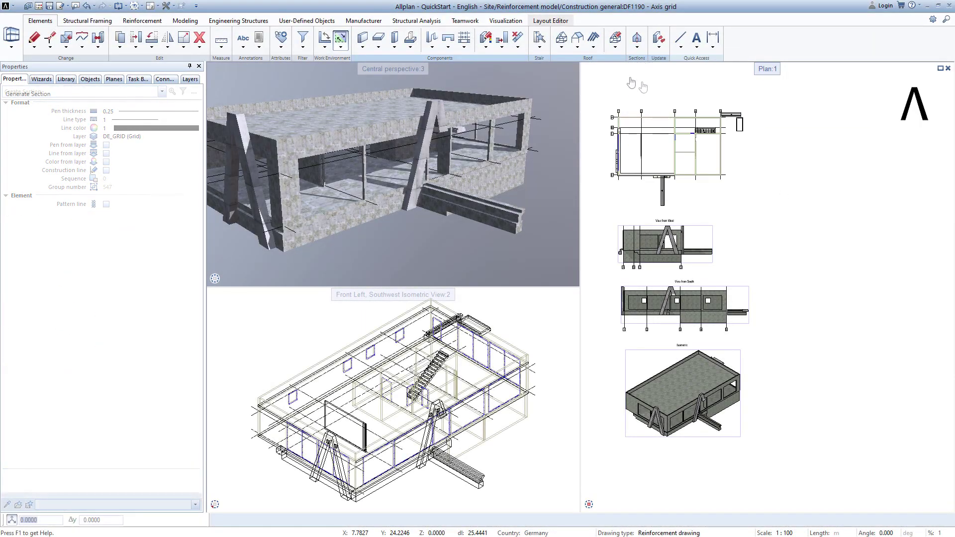
scroll(629, 104, up, 6)
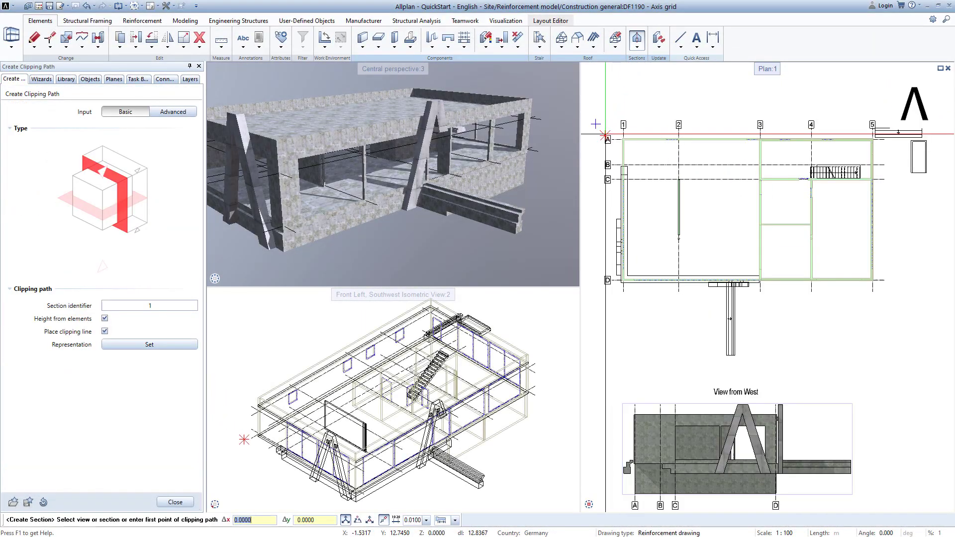
click(629, 108)
scroll(629, 109, down, 1)
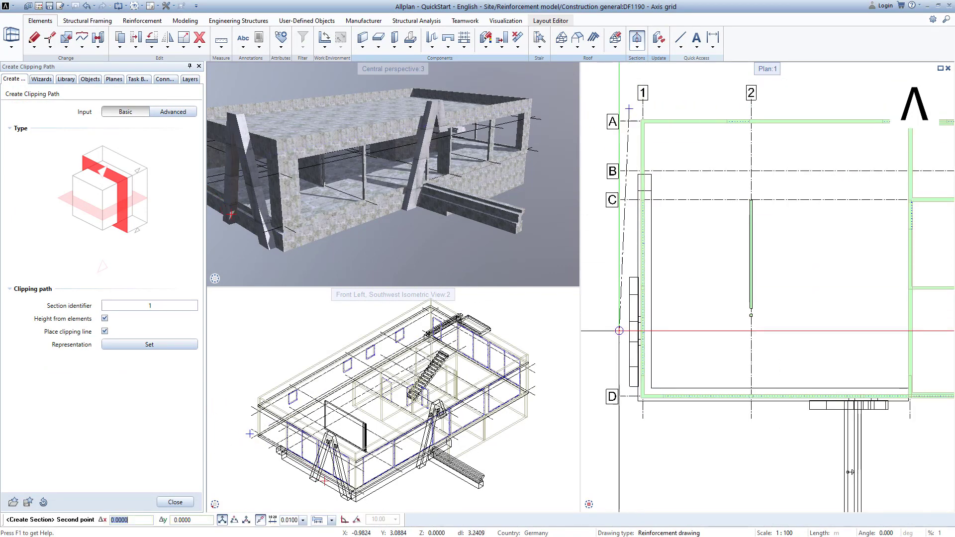
click(630, 429)
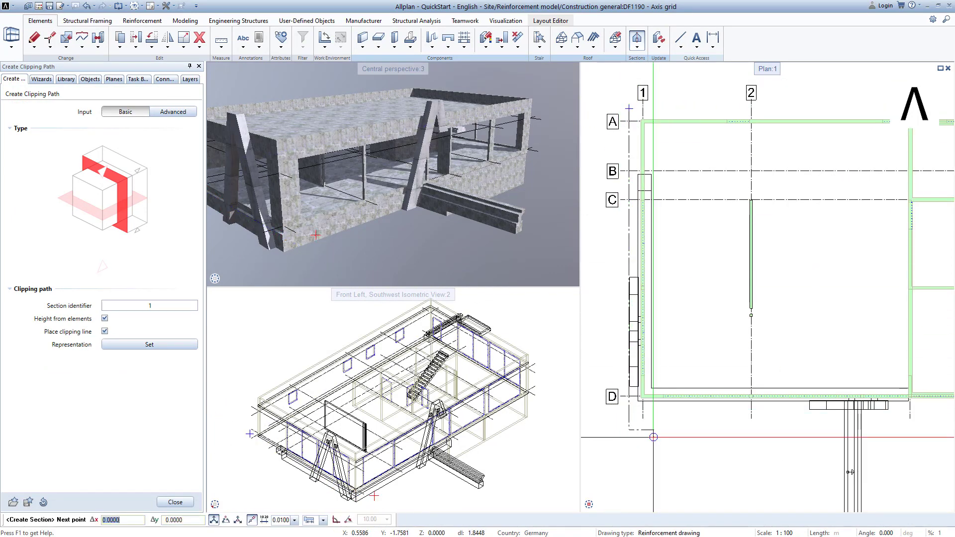
key(Escape)
click(850, 472)
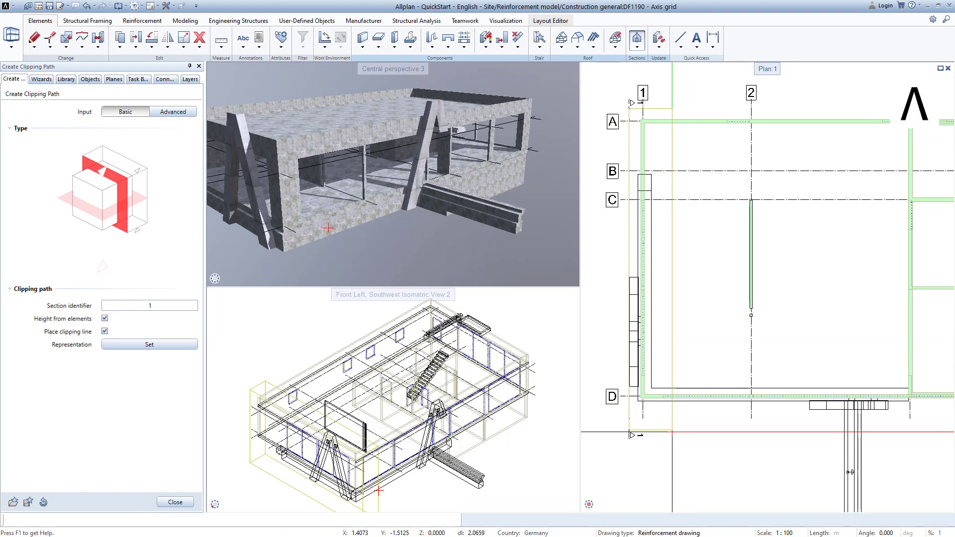
Step: Place Section 1-1 east of the west view, with its axis labels above it
scroll(815, 379, down, 5)
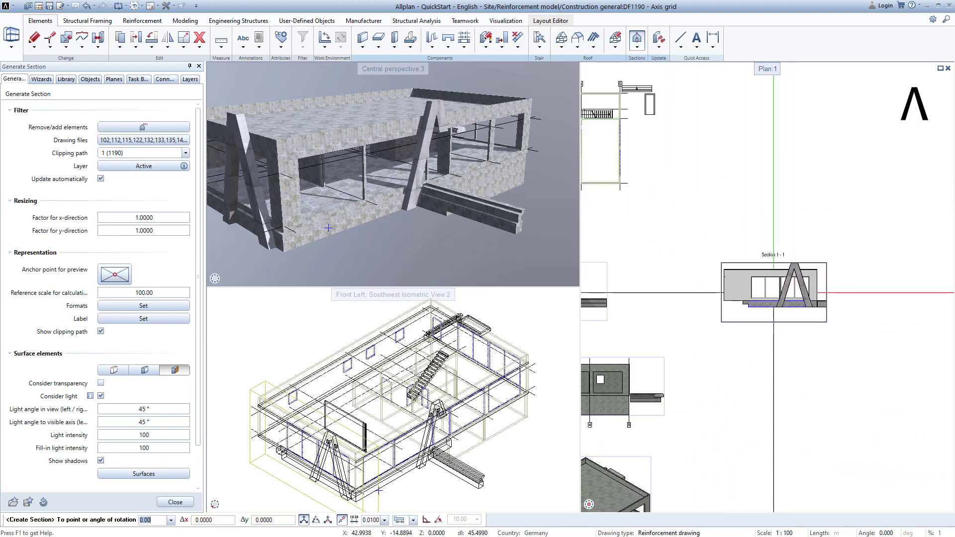
click(774, 293)
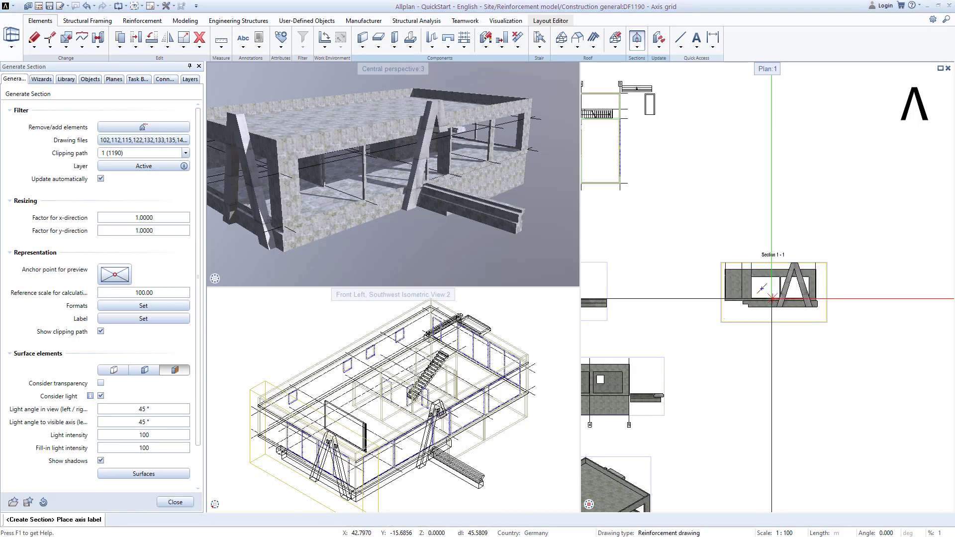
click(777, 245)
scroll(775, 356, down, 3)
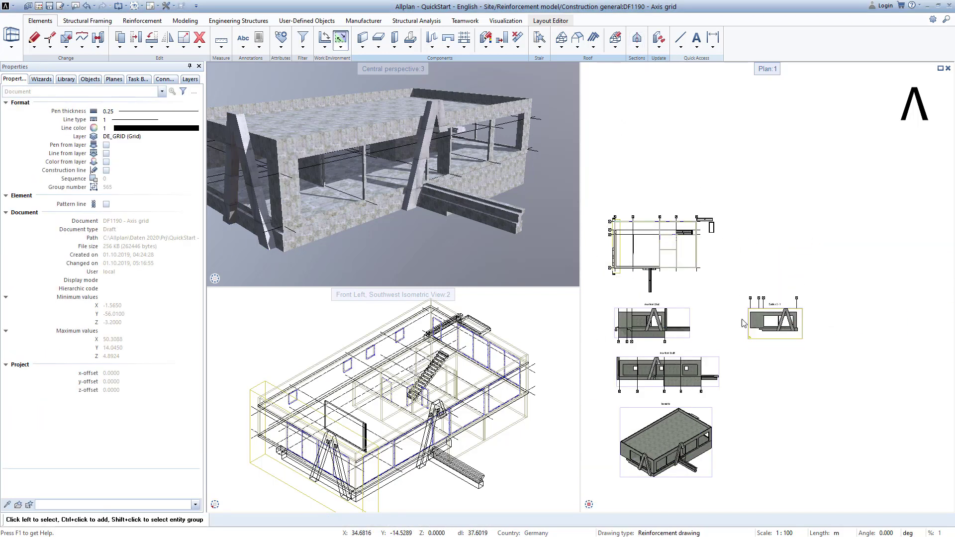
Step: Start a section with identifier 2 and draw its clipping path between axes A and B across the whole plan, looking north past the outer wall
scroll(619, 228, up, 5)
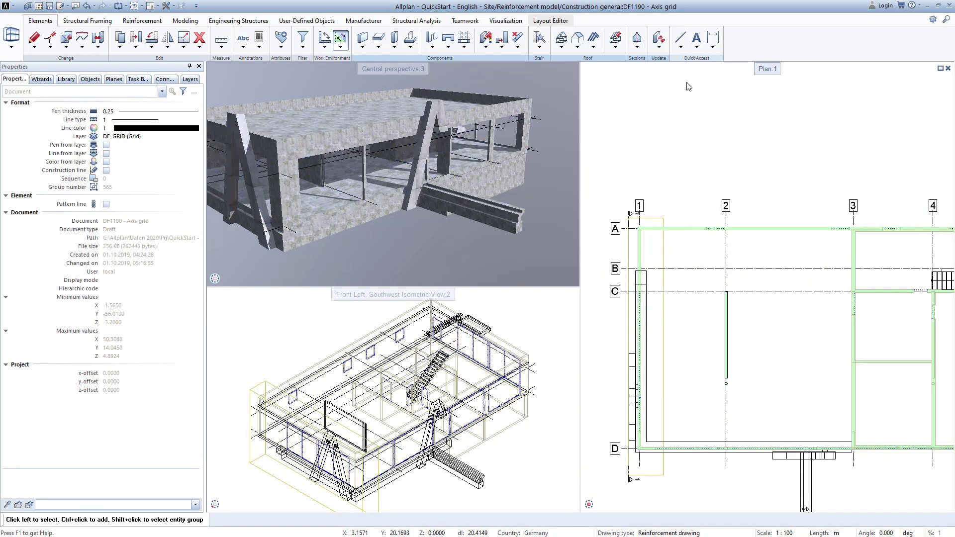
click(637, 40)
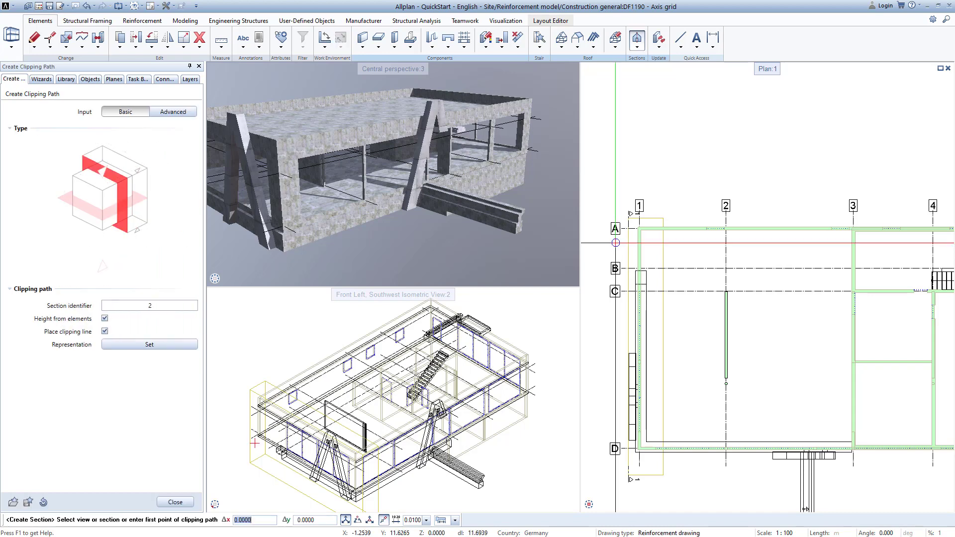
click(616, 243)
scroll(626, 244, down, 2)
middle_drag(810, 260, 651, 260)
scroll(672, 261, up, 2)
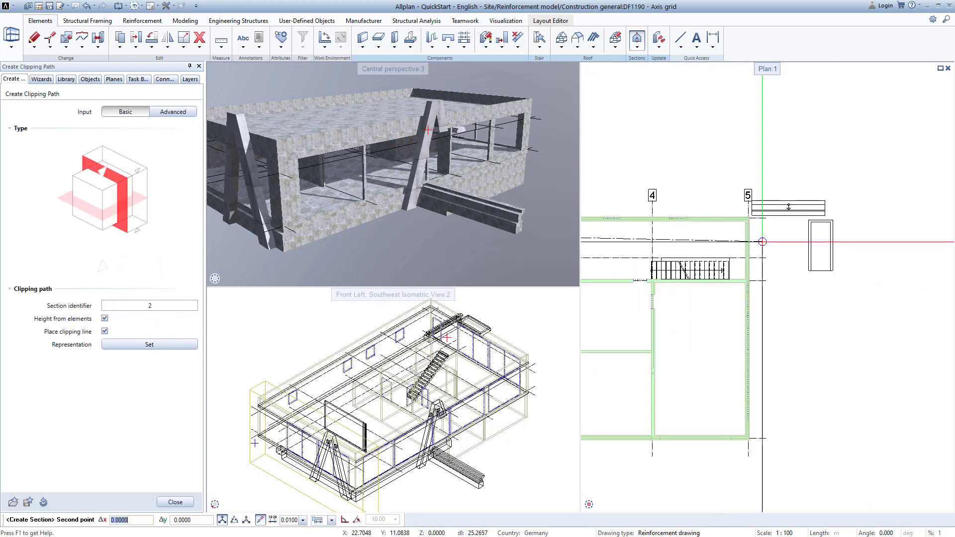
click(768, 233)
scroll(755, 215, up, 2)
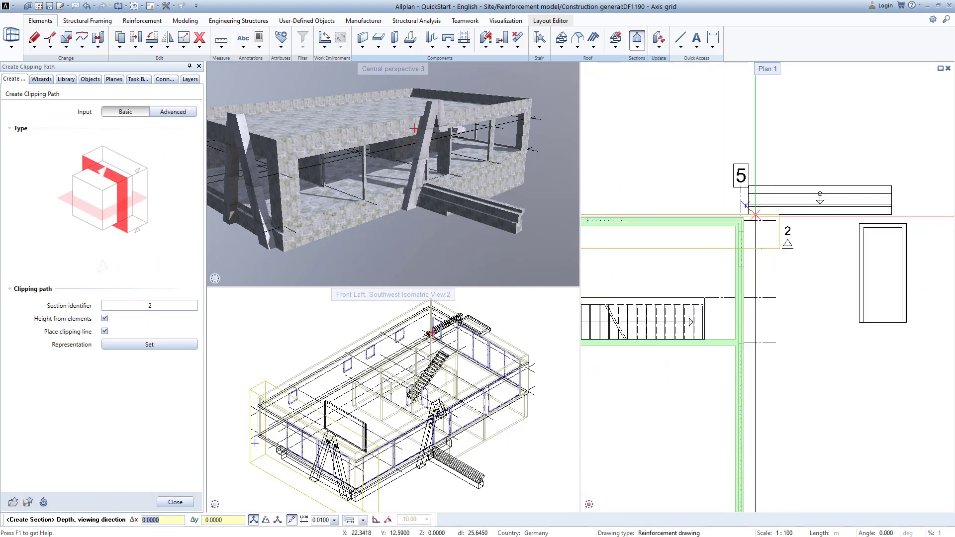
scroll(698, 211, up, 2)
click(698, 217)
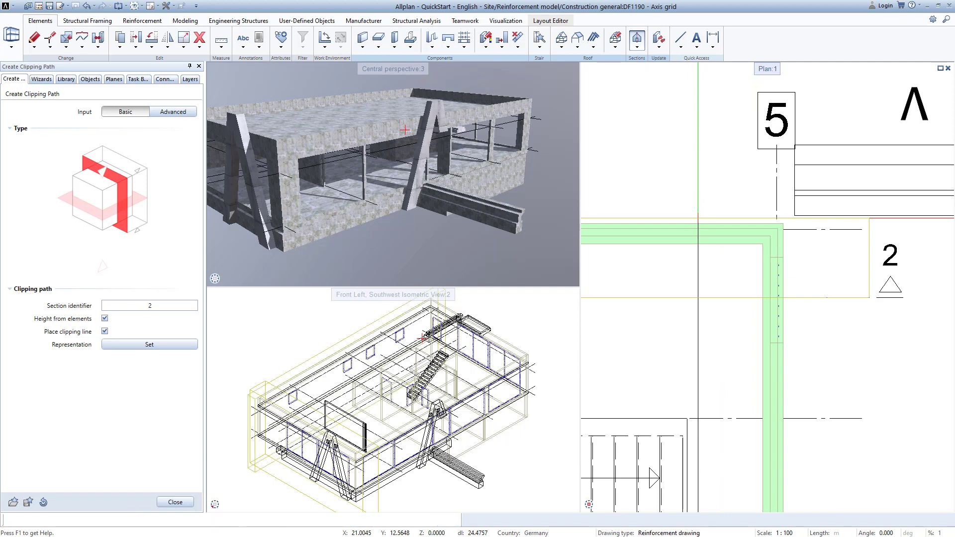
Step: Place Section 2-2 below Section 1-1, with its axis labels underneath
scroll(698, 218, down, 6)
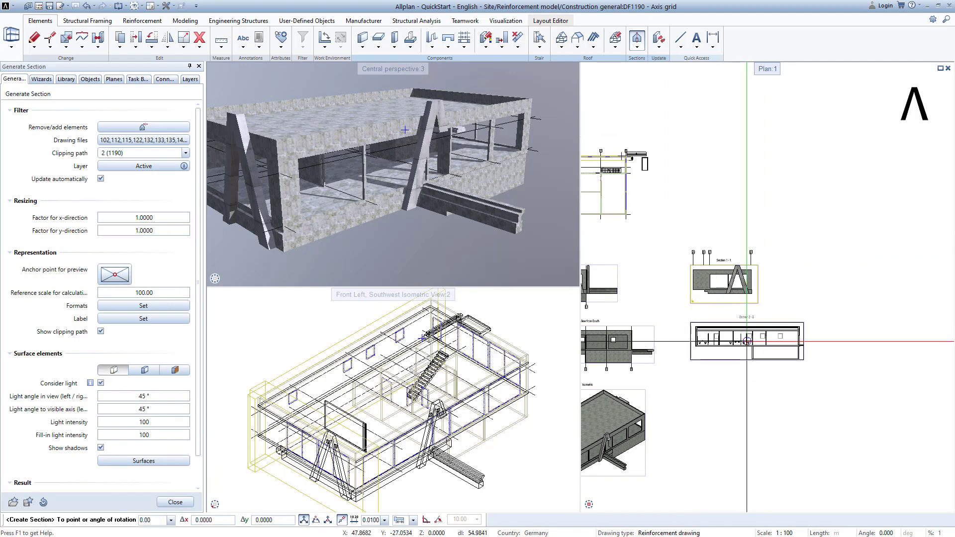
click(747, 341)
scroll(736, 358, up, 5)
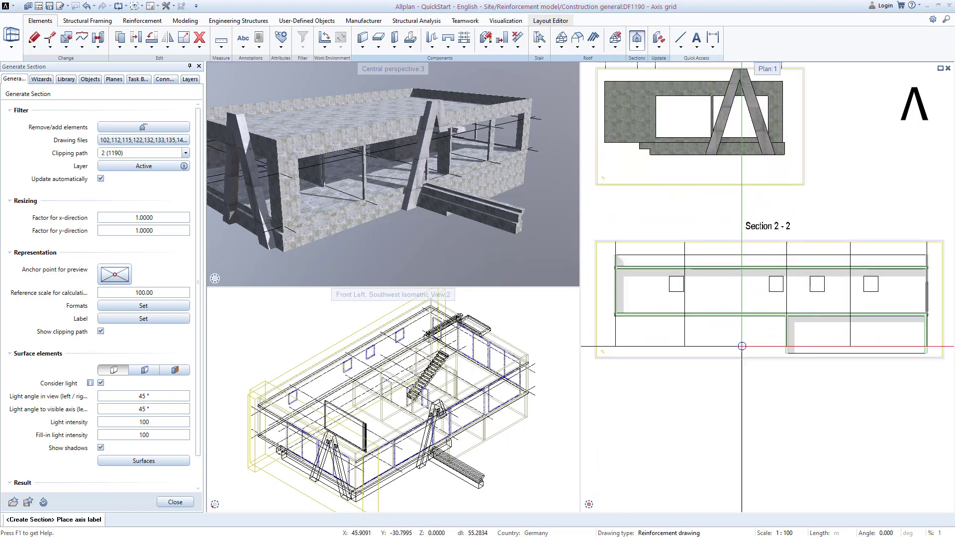
click(756, 376)
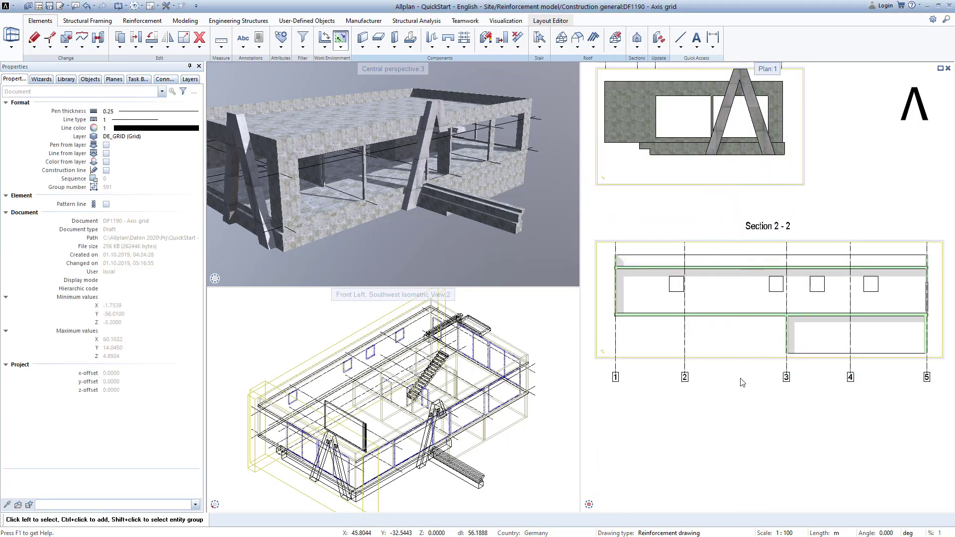
scroll(744, 382, down, 8)
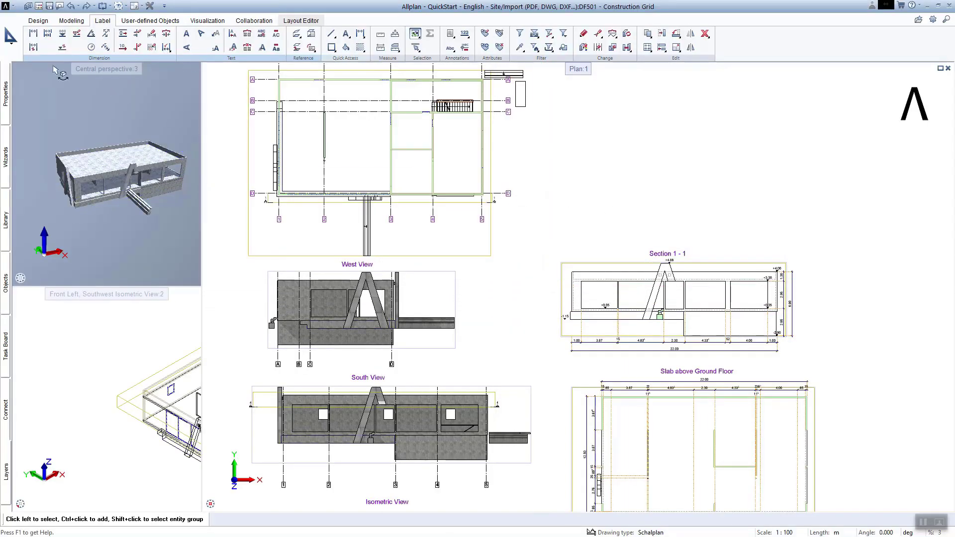
Step: Auto-dimension the floor plan with a vertical dimension line between axes 1 and 2, cutting all walls and axes from A to D
click(33, 48)
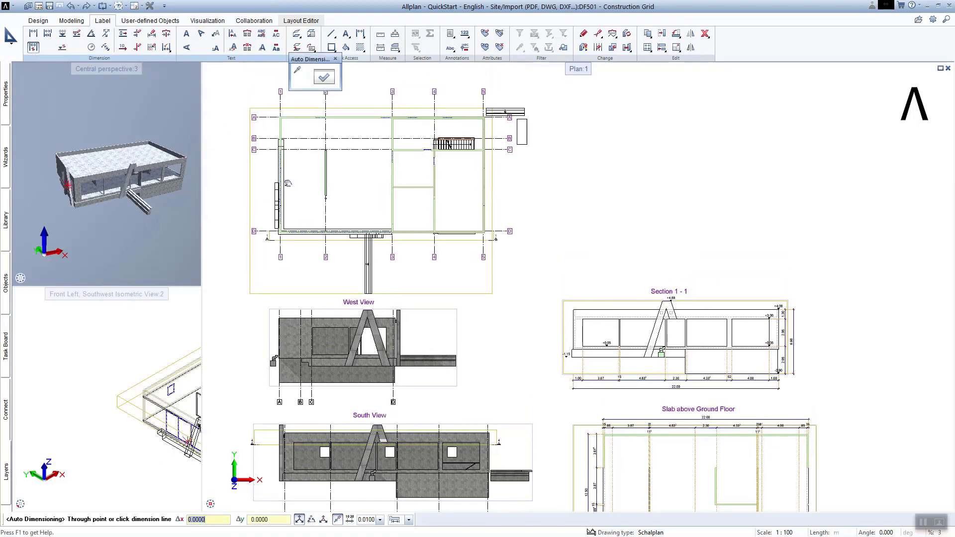
click(300, 105)
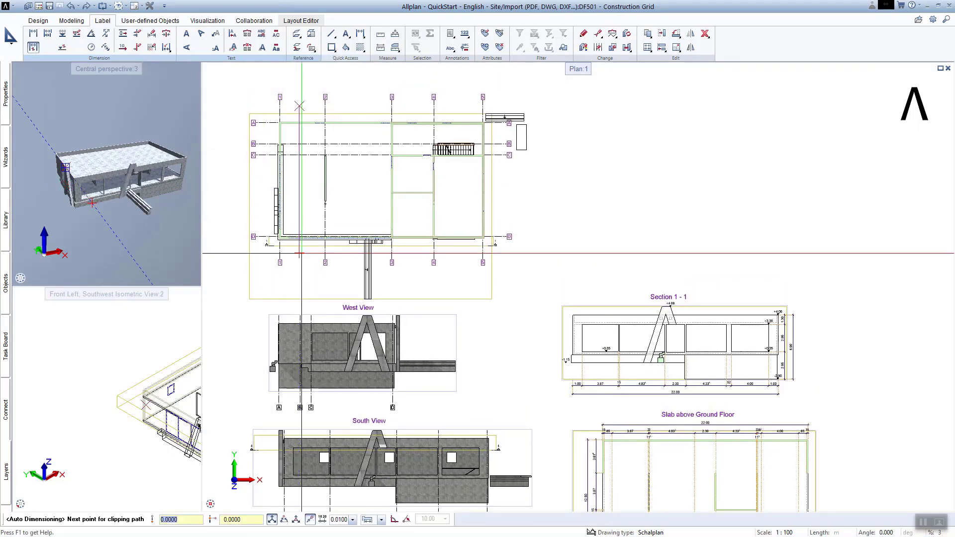
click(301, 253)
scroll(301, 252, up, 3)
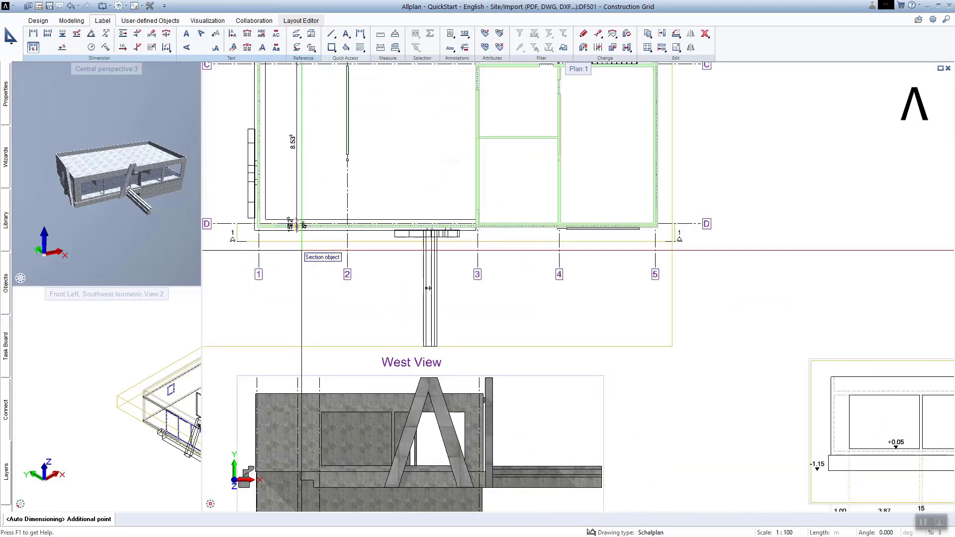
middle_drag(303, 254, 302, 355)
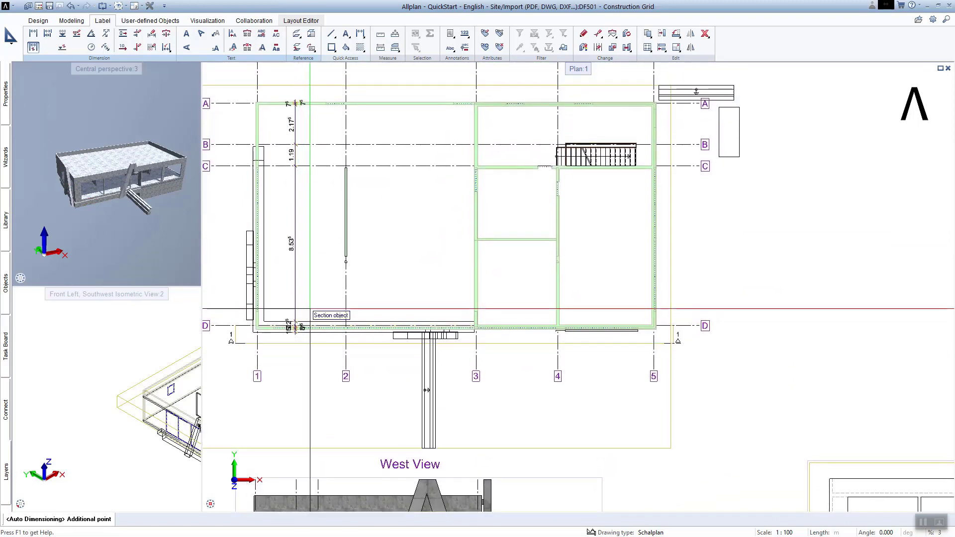
key(Escape)
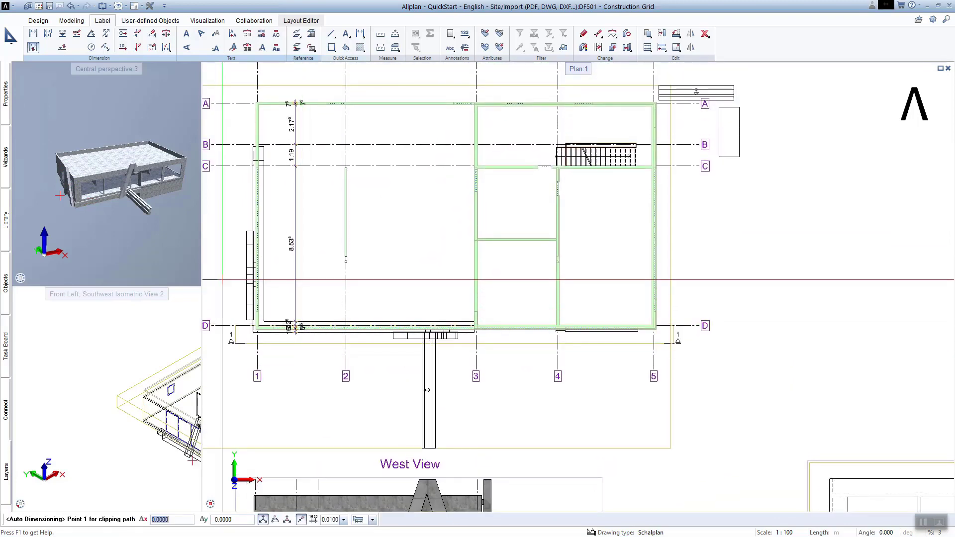
Step: Auto-dimension the floor plan with a horizontal dimension line between axes C and D, running from axis 1 to axis 5
click(222, 280)
click(715, 279)
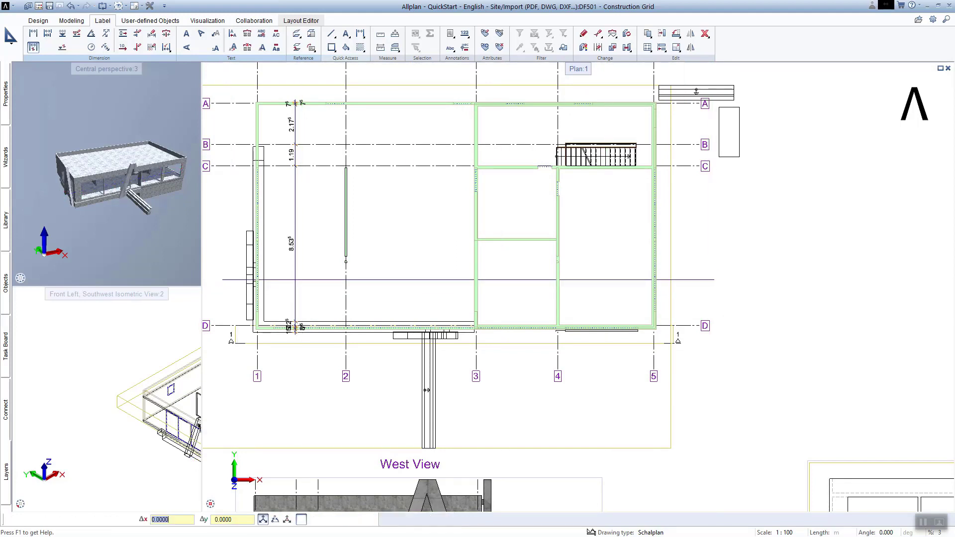
key(Escape)
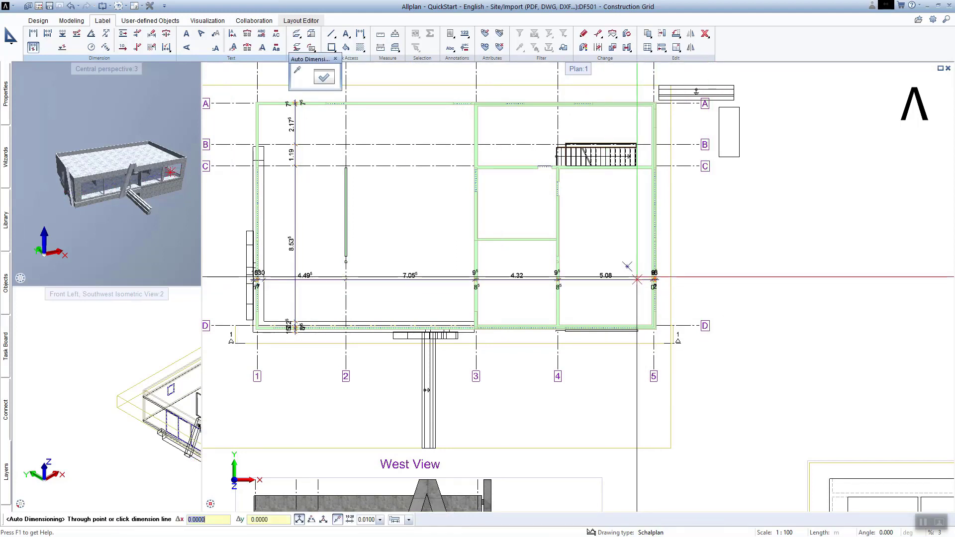
key(Escape)
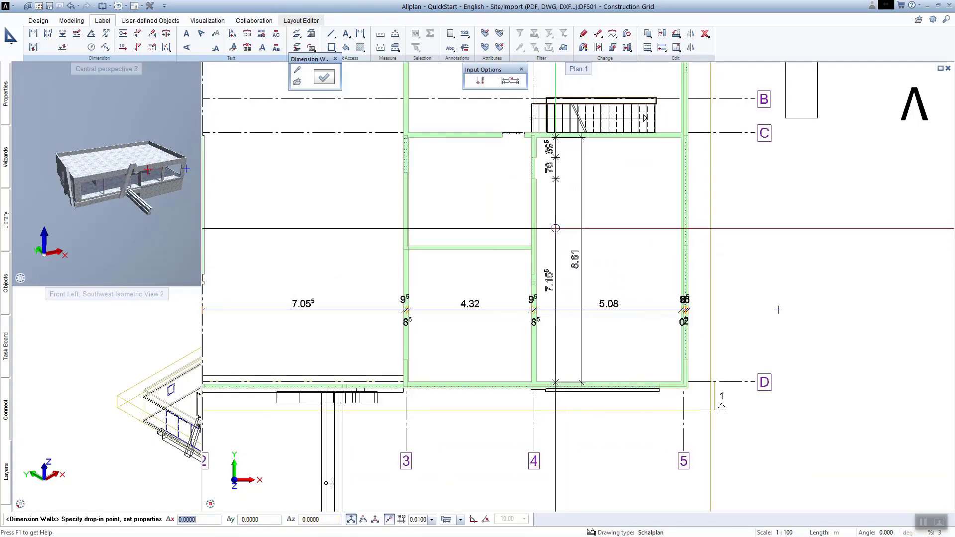
Step: Place the wall dimensions east of the axis 4 wall, and dimension the axis 3 wall between axis C and the cross wall on its west side
click(556, 229)
scroll(573, 214, down, 1)
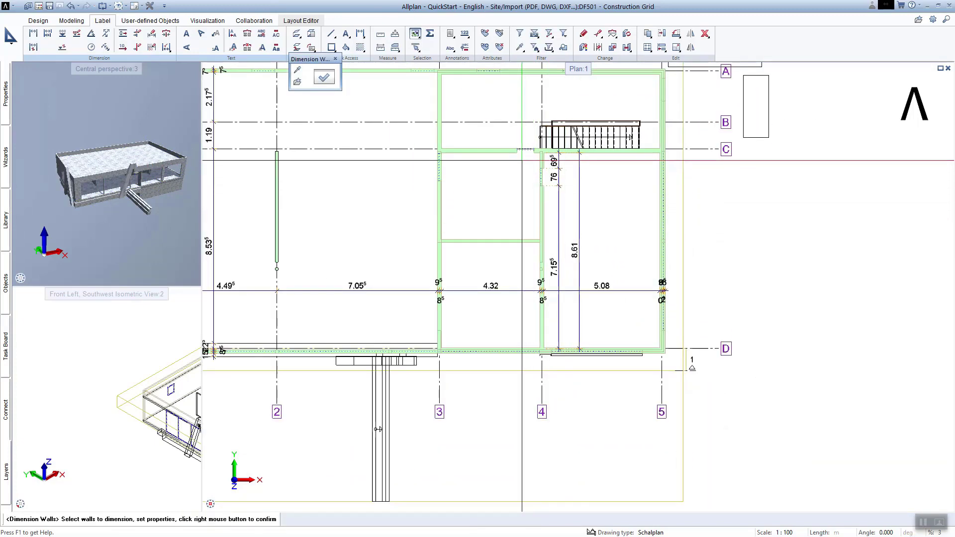
click(439, 167)
right_click(440, 167)
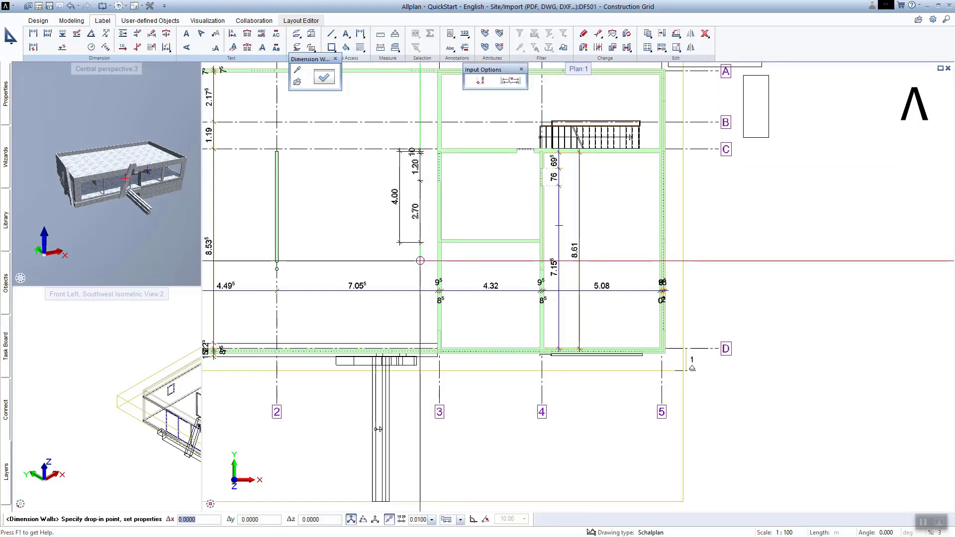
click(419, 254)
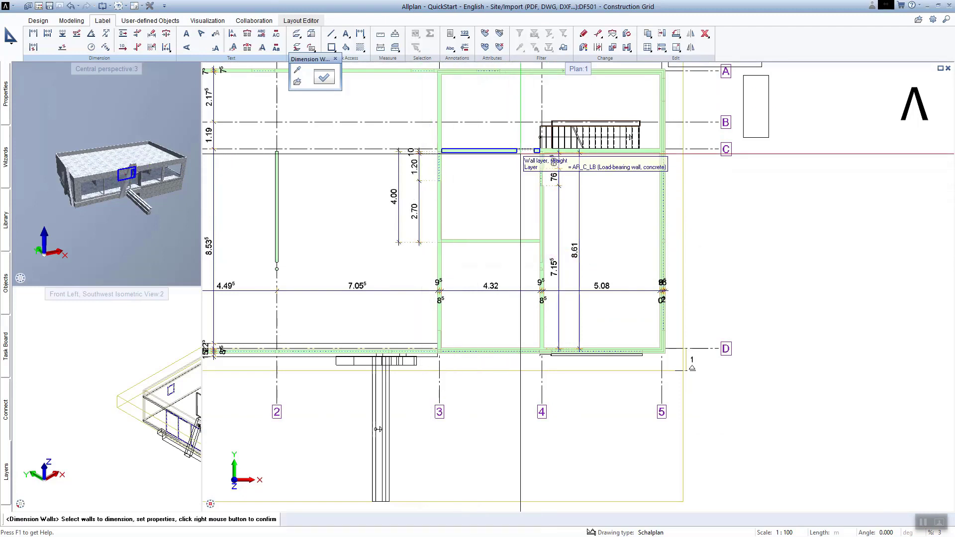
Step: Dimension the axis C wall and its opening between axes 3 and 4, placing the dimension lines north of the wall
click(519, 151)
right_click(502, 167)
scroll(496, 140, up, 2)
middle_drag(497, 139, 485, 195)
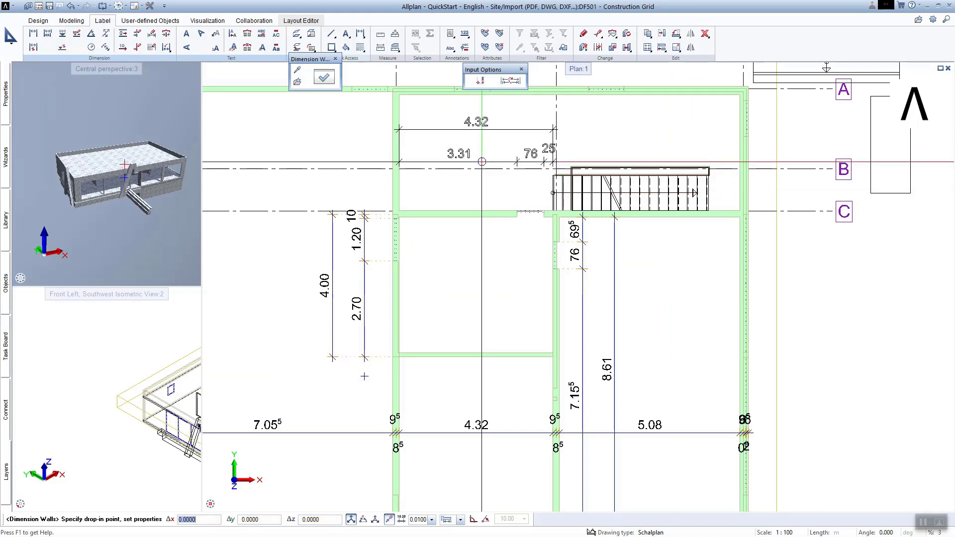
click(482, 161)
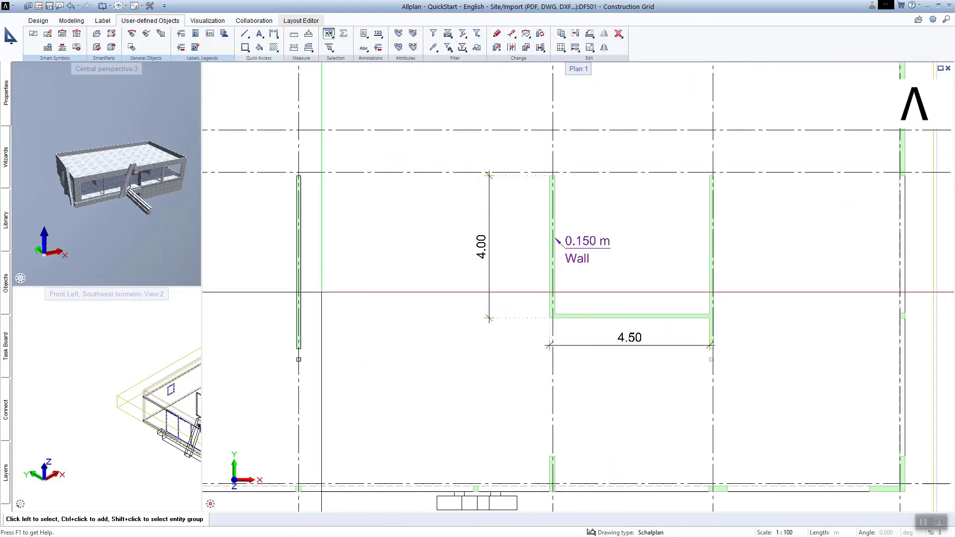
Step: Label the axis 2 wall and the axis 1 wall associatively, placing each thickness label just east of its wall
right_click(304, 295)
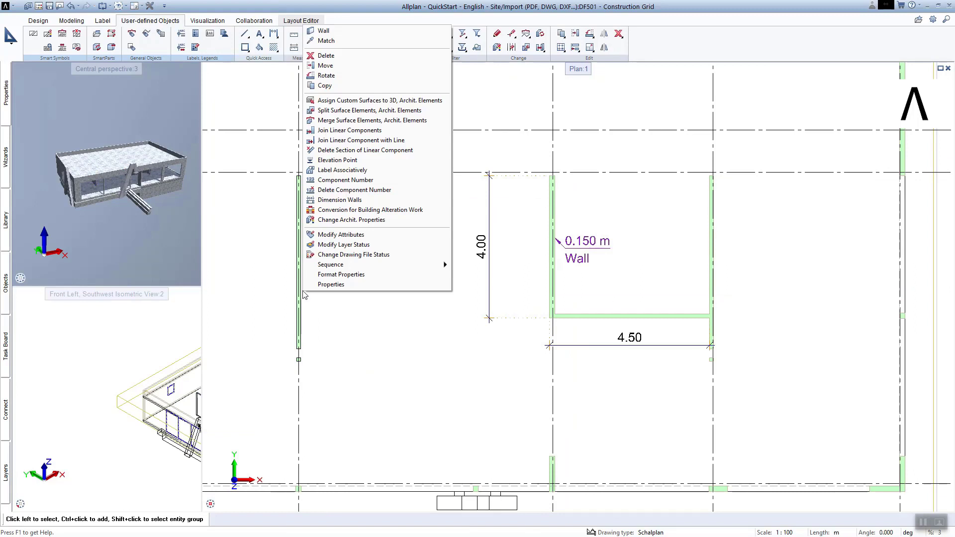
click(342, 169)
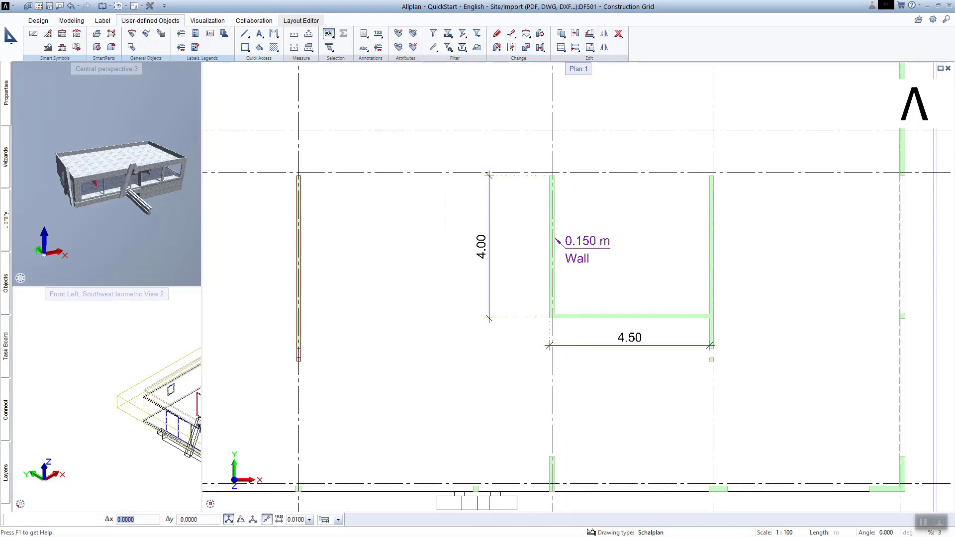
click(301, 258)
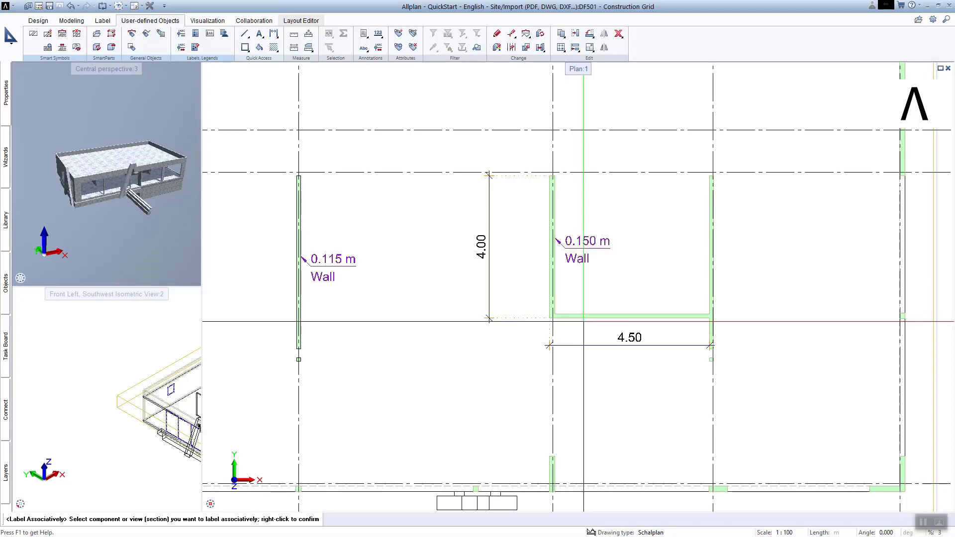
right_click(230, 118)
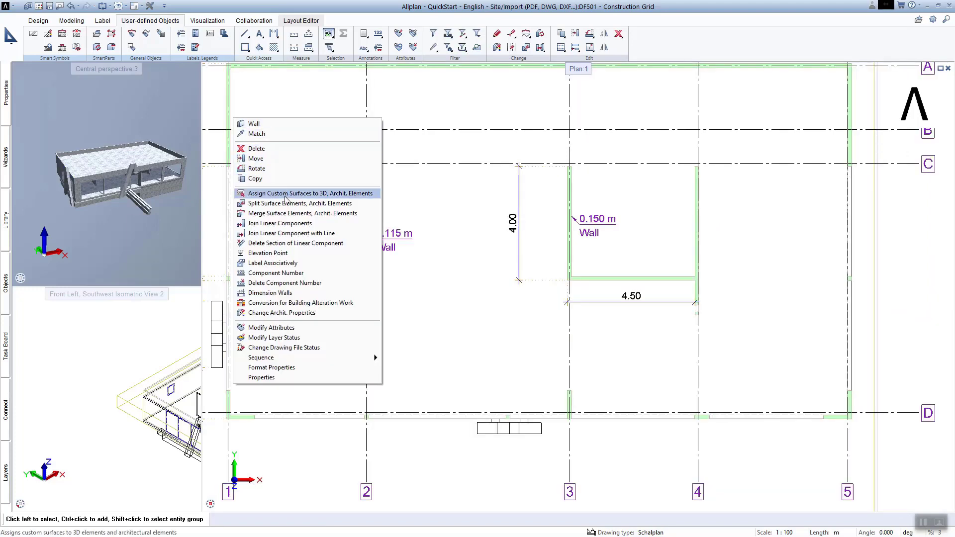
click(278, 262)
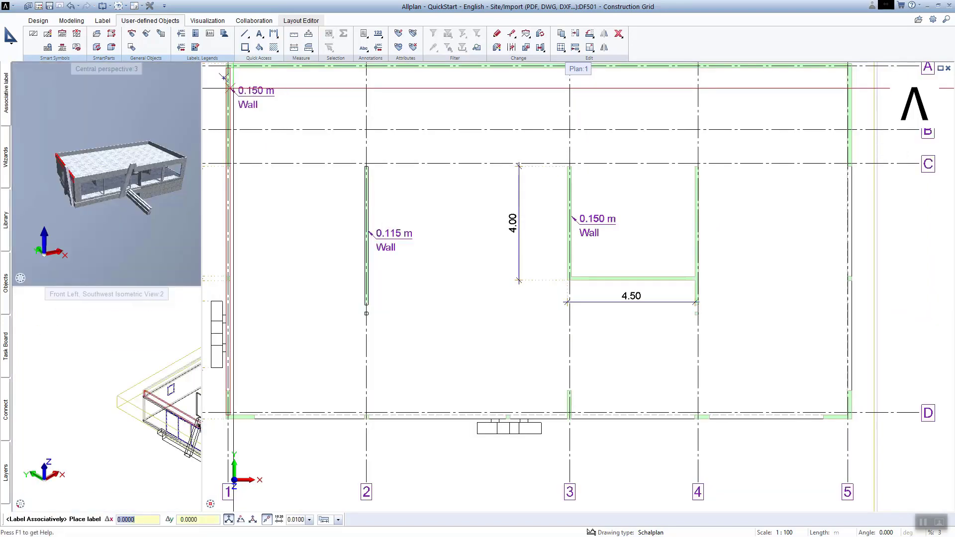
click(228, 88)
key(Escape)
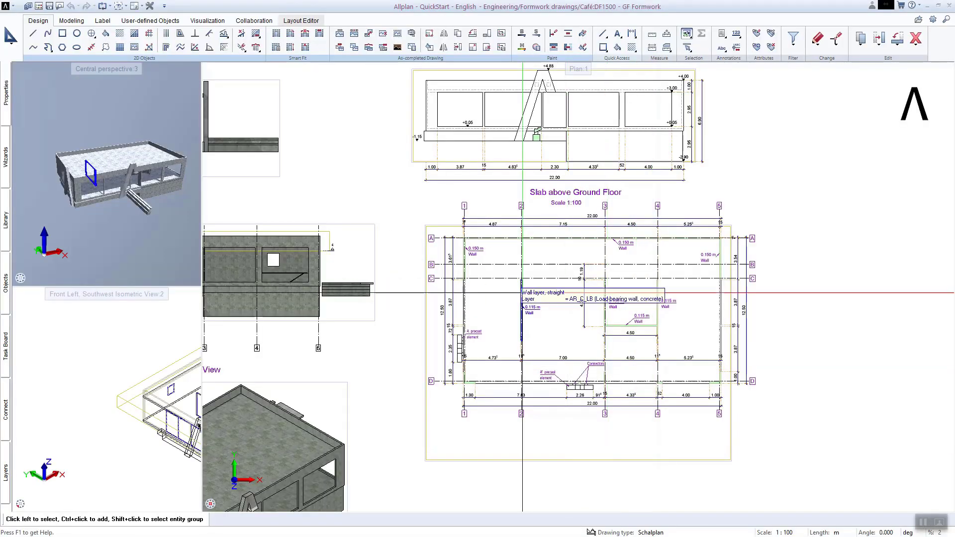
Step: Set up the page of layout 100, Slab above GF, by loading the project favorite "Lesson 8 - Plan template.lmas"
click(319, 21)
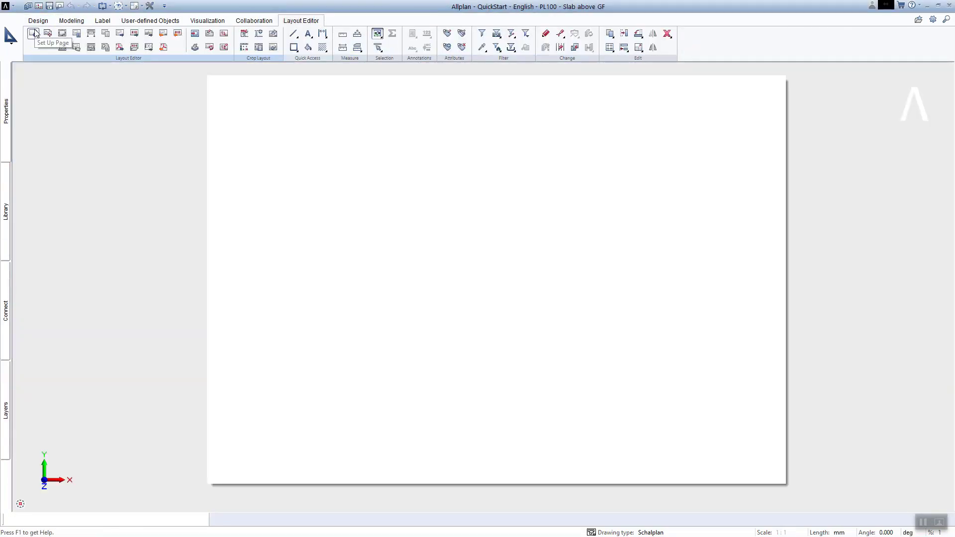
click(33, 34)
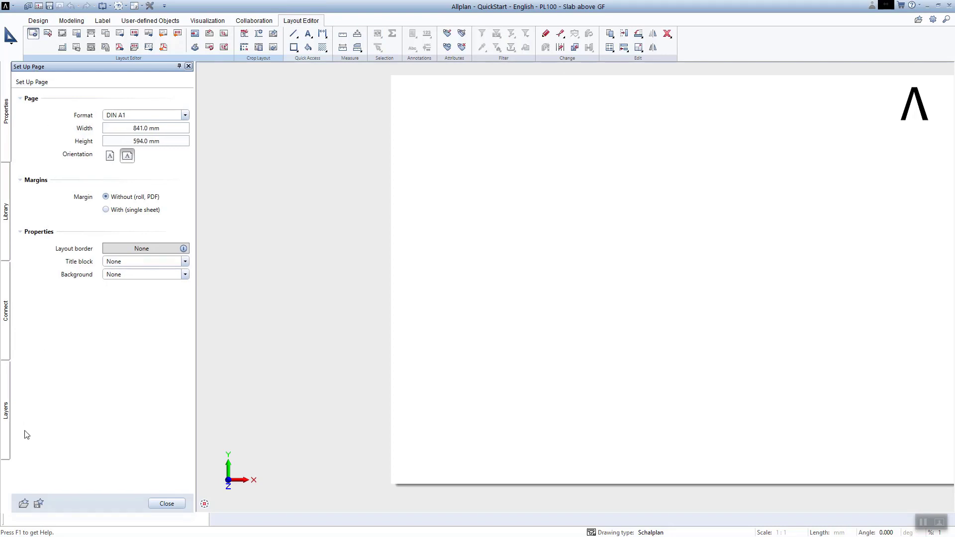
click(23, 504)
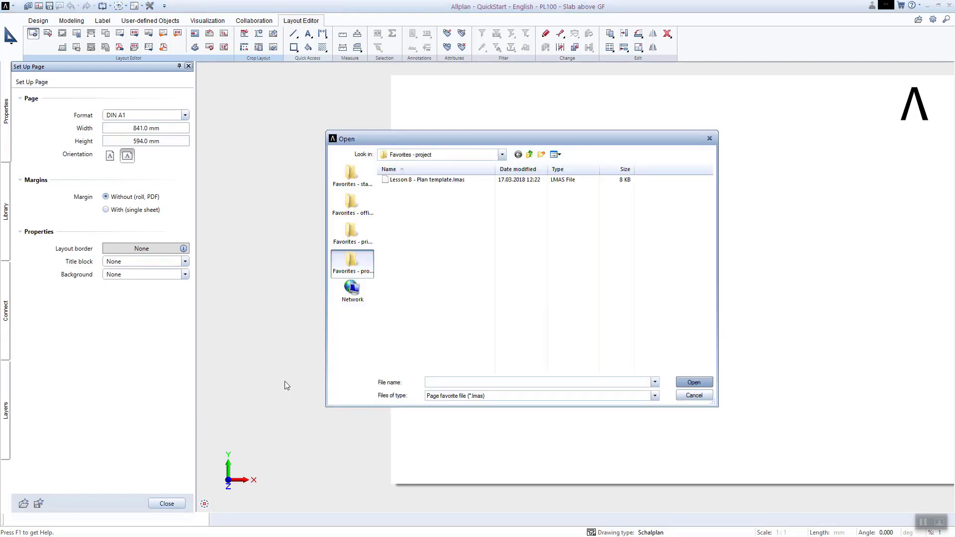
click(477, 180)
click(696, 382)
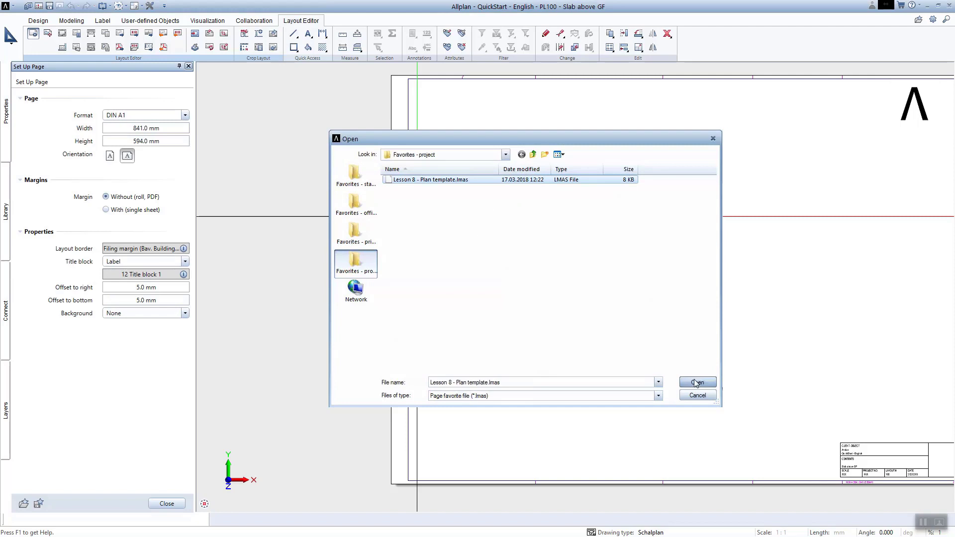
click(182, 504)
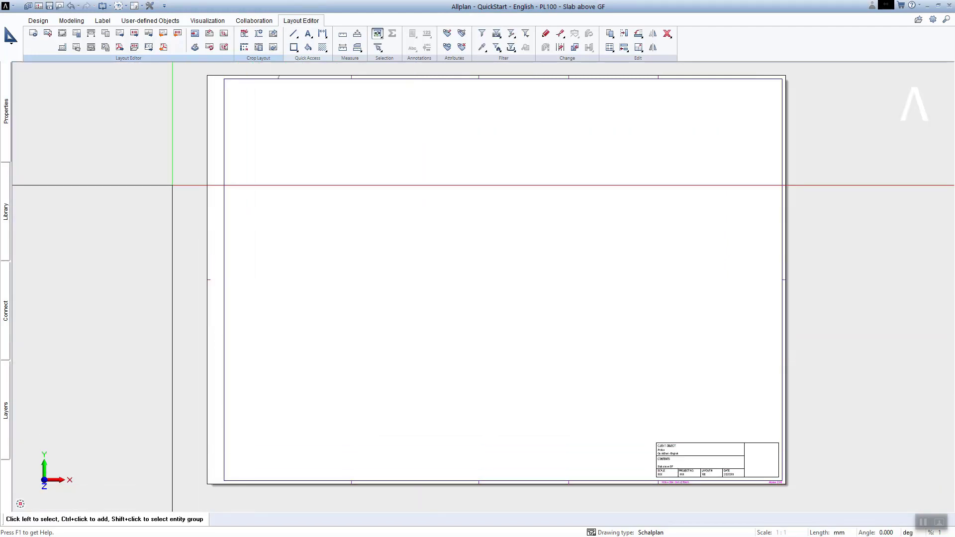
Step: Insert drawing file 1500 GF Formwork as a layout element at scale 1:100 and move it inside the layout border
click(49, 34)
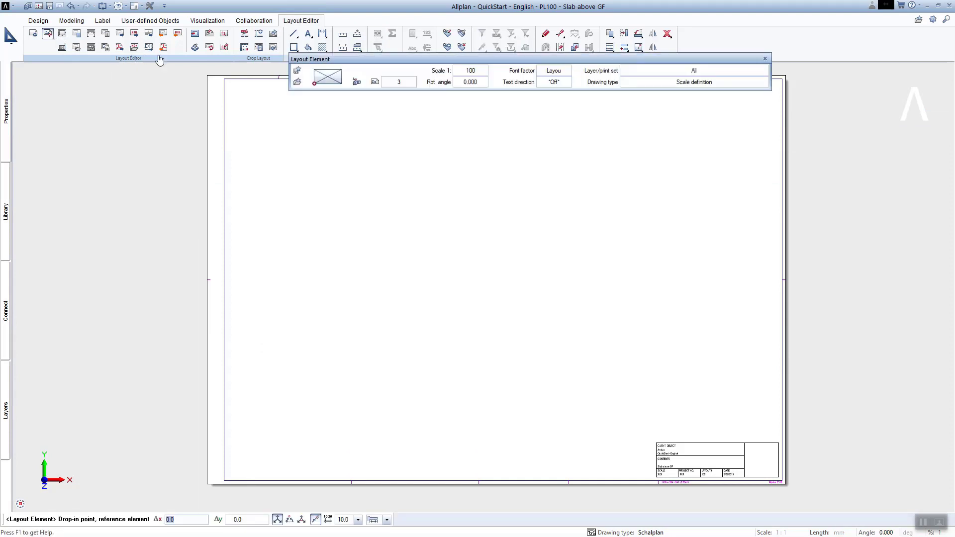
click(357, 82)
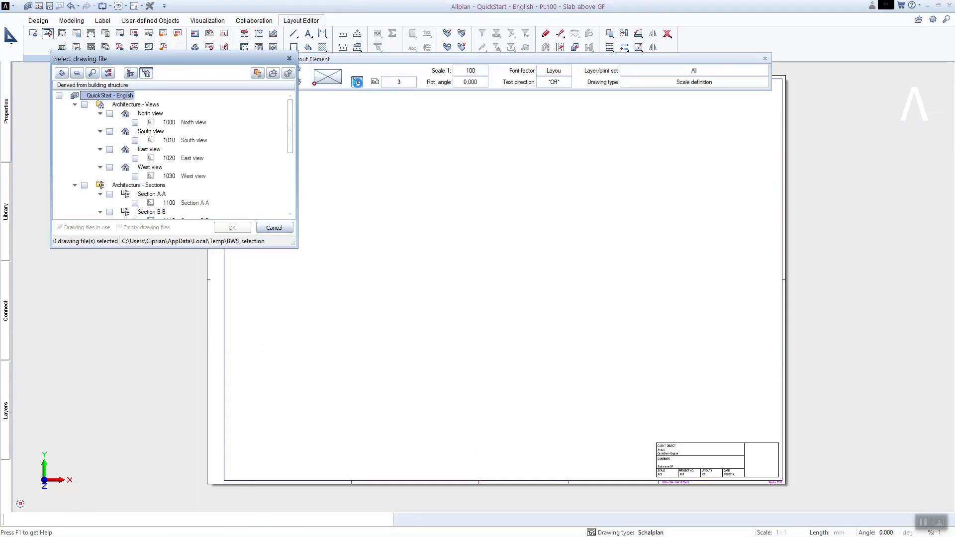
click(263, 74)
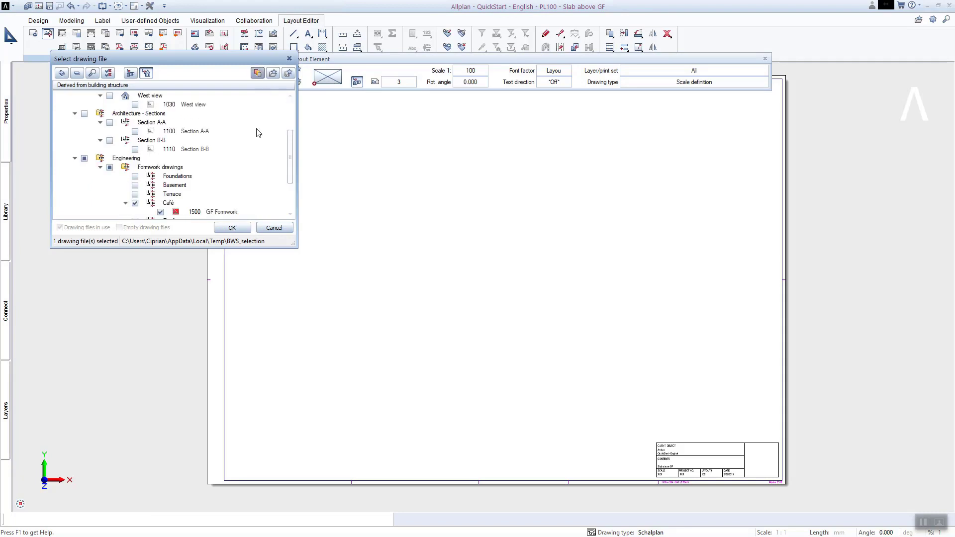
click(232, 228)
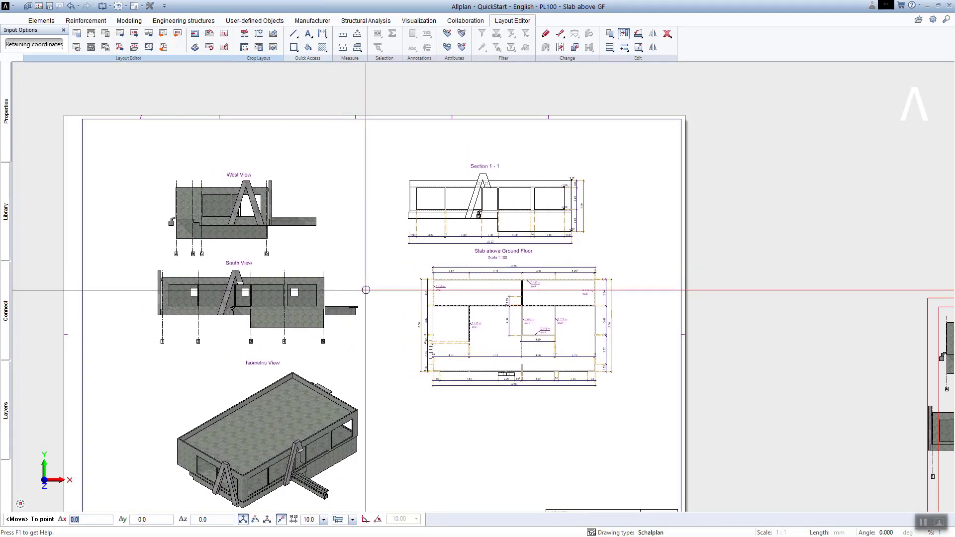
middle_drag(367, 290, 370, 242)
click(371, 243)
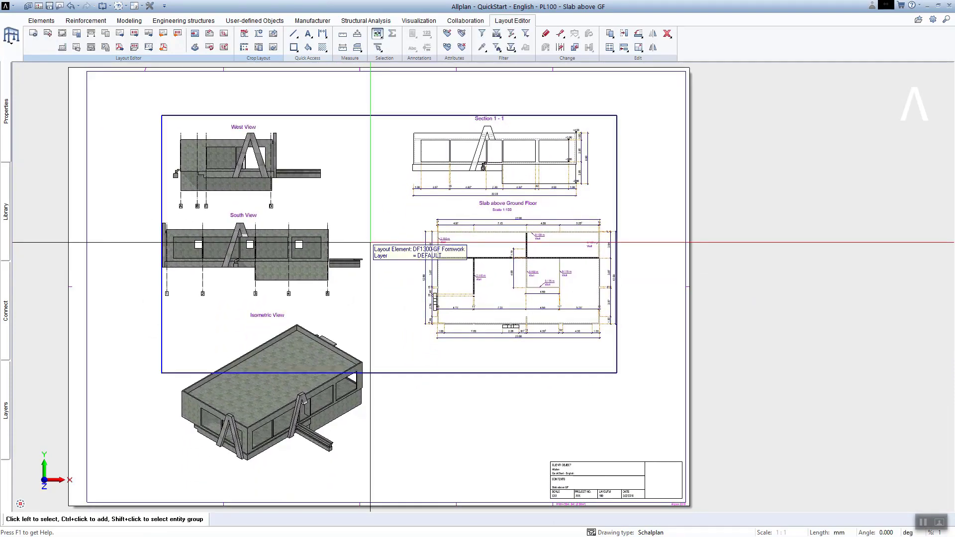
Step: Examine the layout's title block, including its contents, scale, project number, layout number and date fields
middle_drag(639, 380, 624, 263)
scroll(594, 360, up, 4)
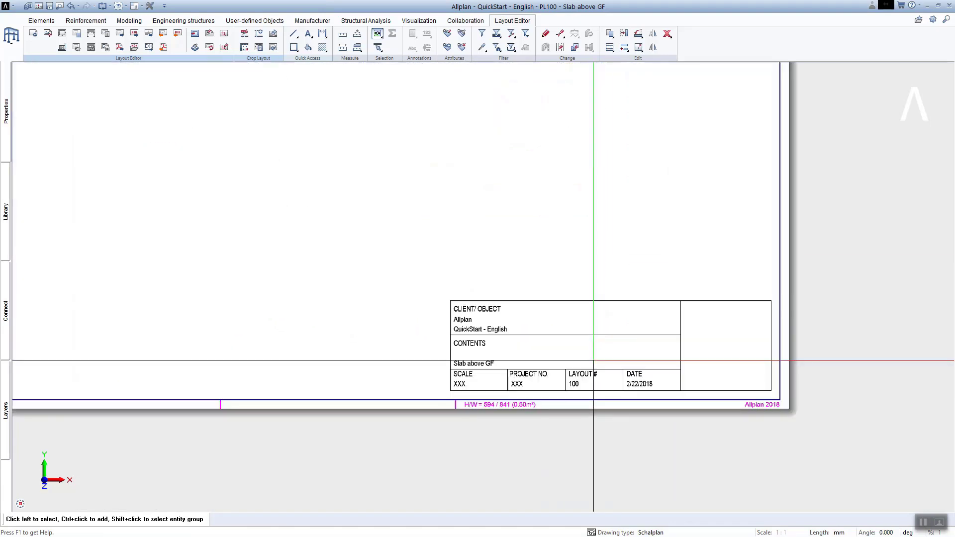
scroll(593, 360, down, 3)
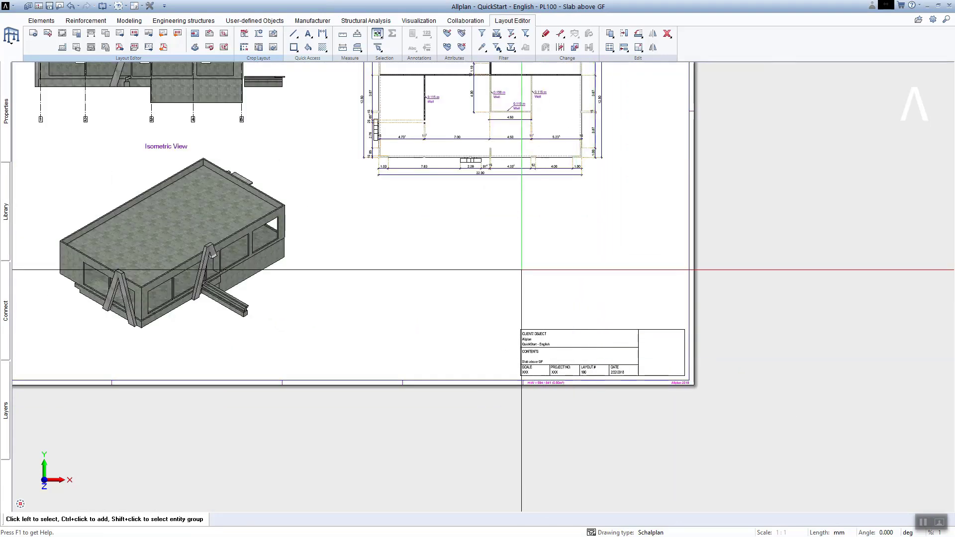
middle_drag(524, 271, 541, 301)
scroll(569, 436, up, 2)
scroll(582, 379, up, 3)
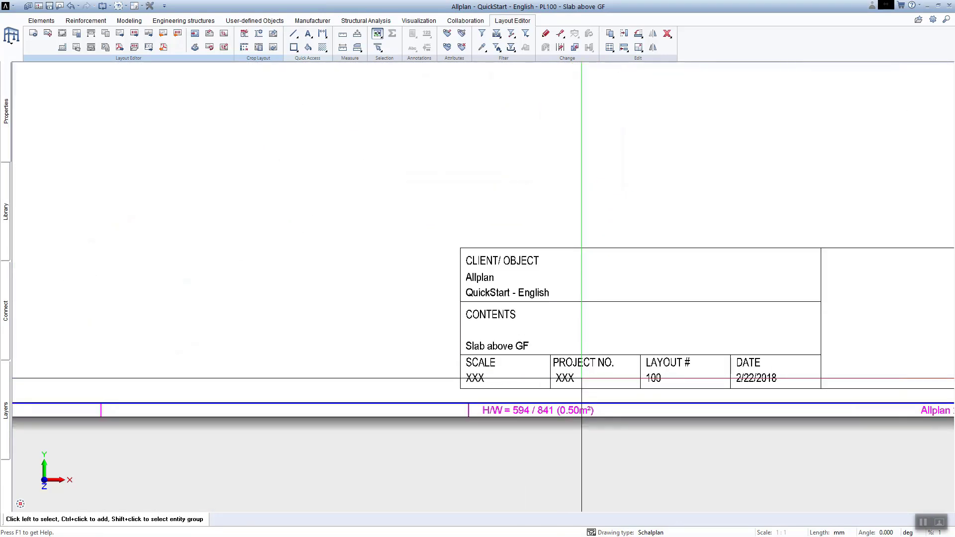
middle_drag(582, 379, 471, 385)
scroll(471, 386, down, 4)
scroll(413, 309, down, 1)
Step: Export the layout as the PDF file "Slab above GF_100.pdf", check it in the PDF reader and close it
middle_drag(358, 292, 491, 320)
scroll(284, 228, down, 3)
scroll(296, 229, up, 2)
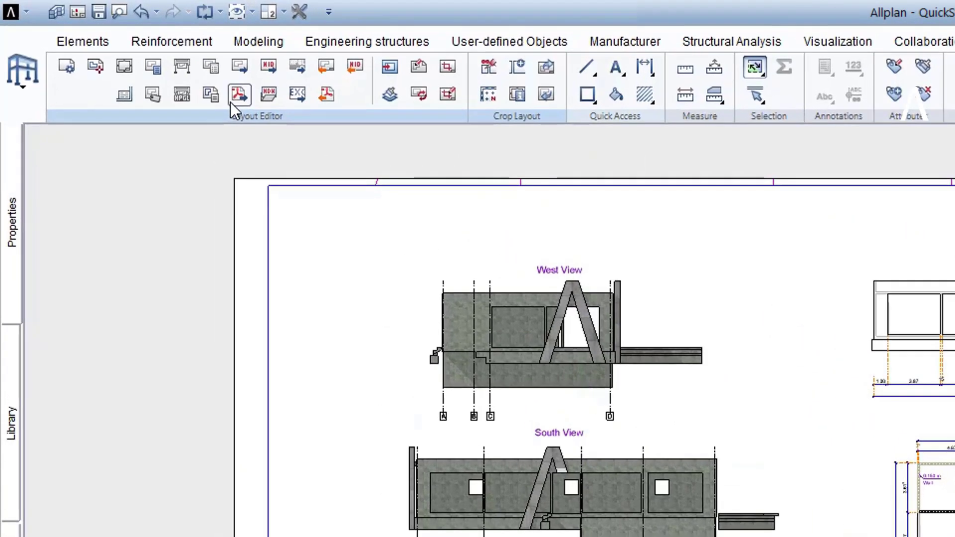
click(232, 101)
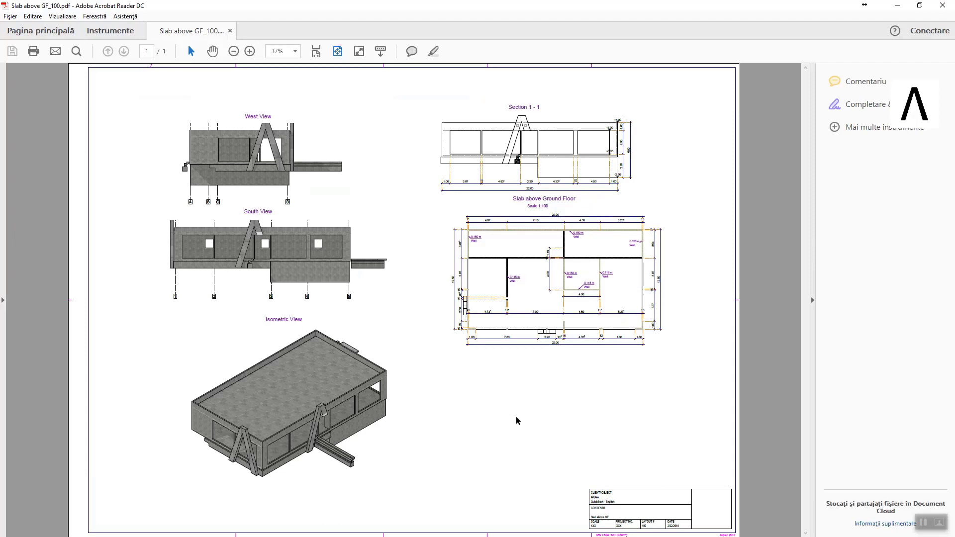
click(943, 5)
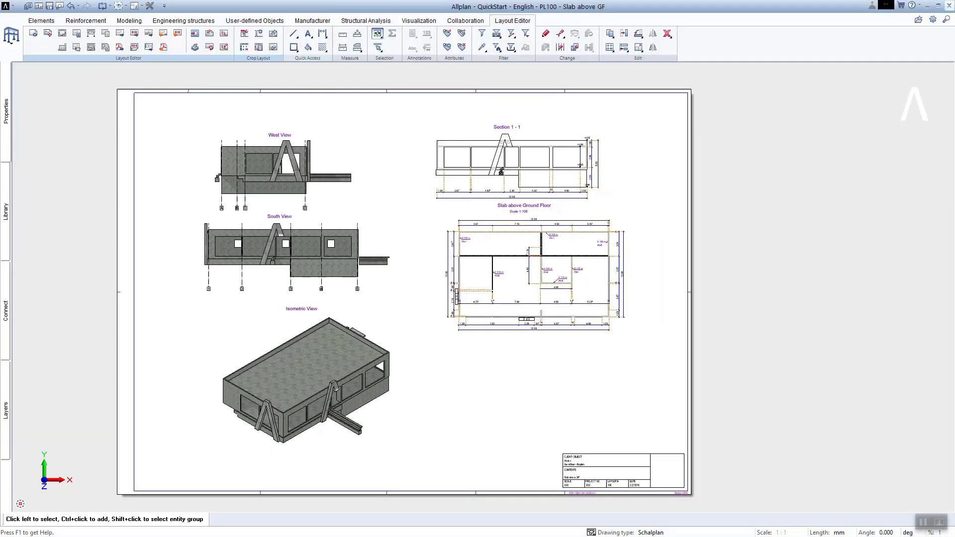